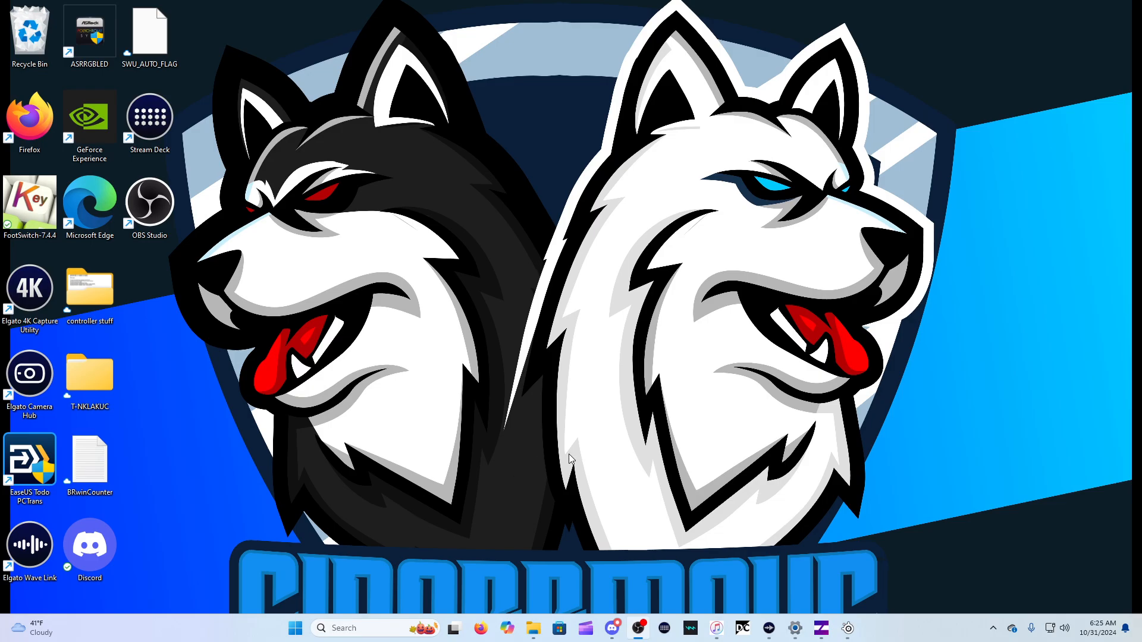
Check the Sonar mixer in SteelSeries GG and the INZONE Hub start screen, minimizing each window after viewing
{"action": "left_click", "coordinate": [848, 629]}
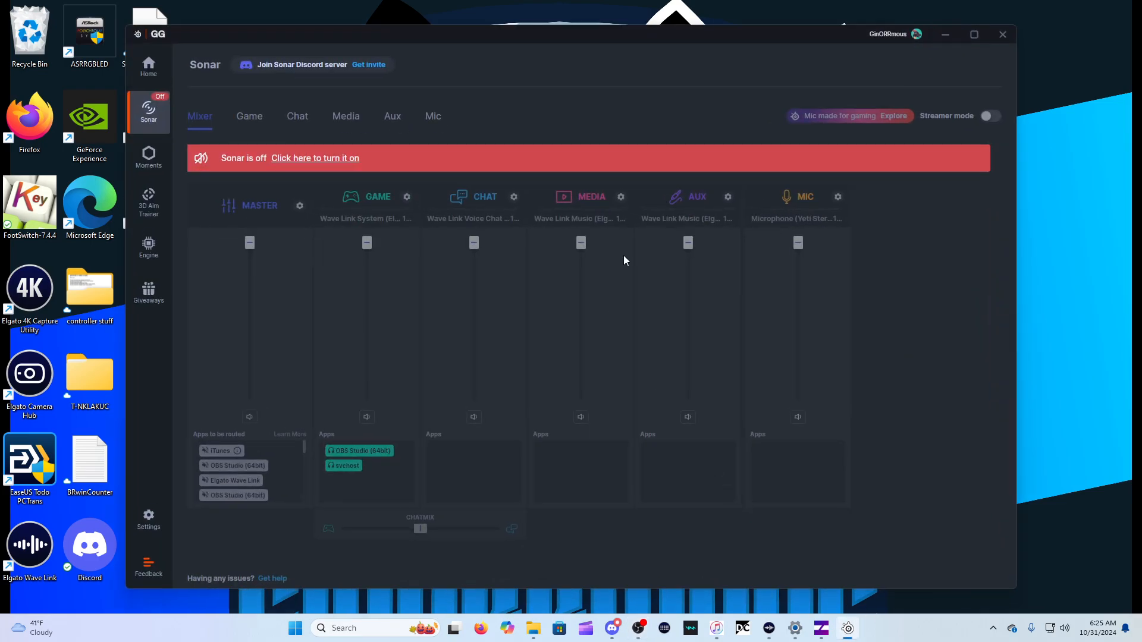
{"action": "left_click", "coordinate": [945, 37]}
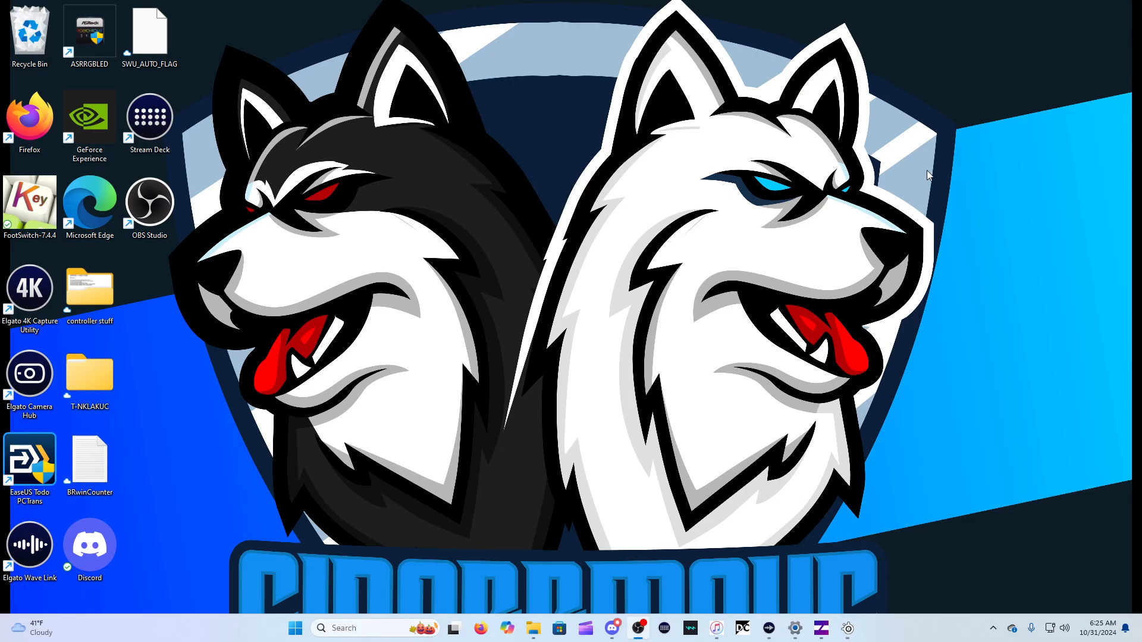
{"action": "left_click", "coordinate": [822, 629]}
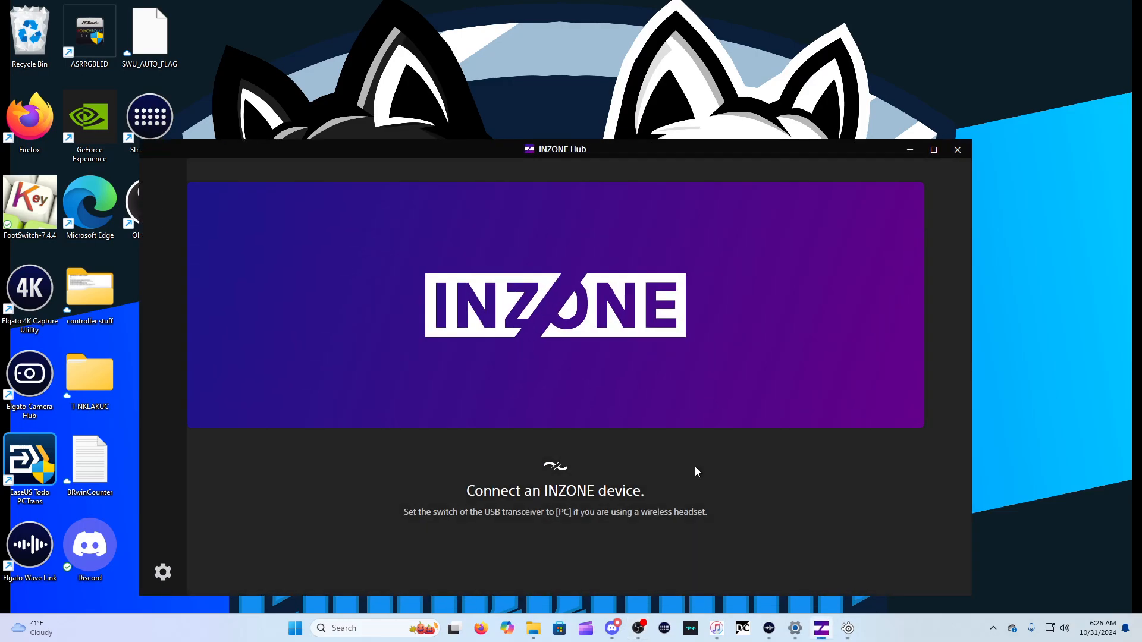
{"action": "left_click", "coordinate": [911, 149]}
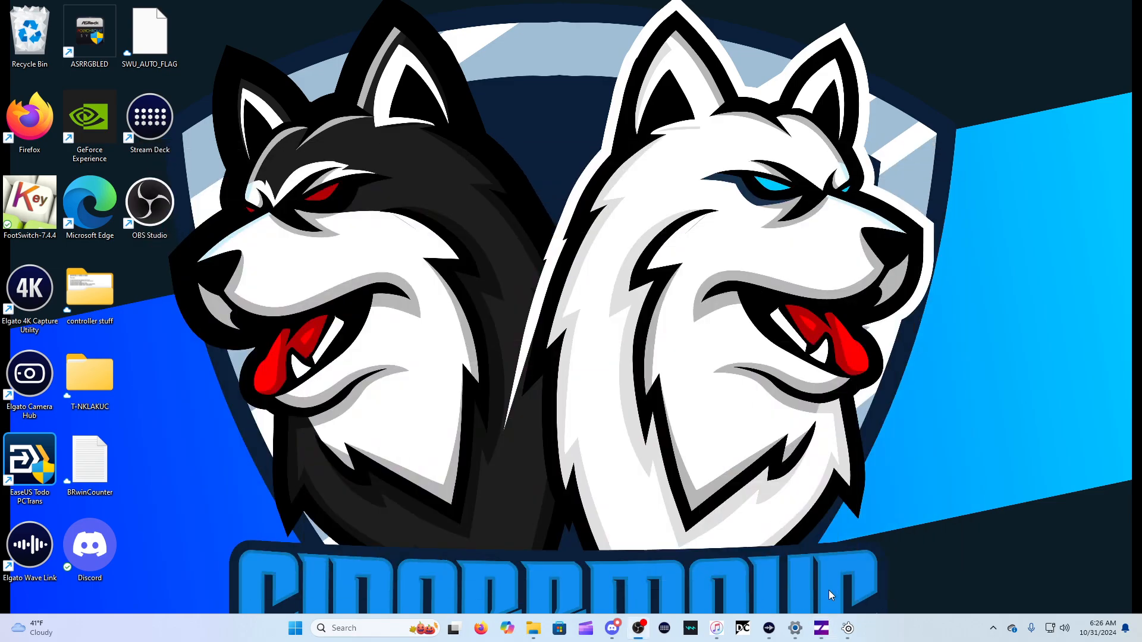
{"action": "mouse_move", "coordinate": [845, 632]}
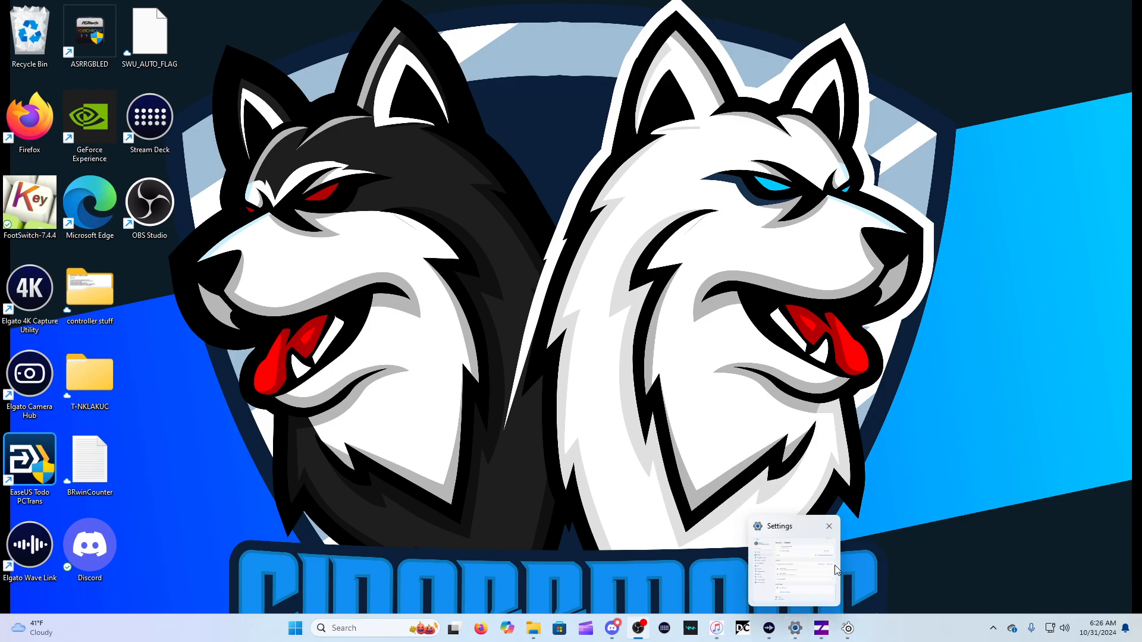
Switch to Wave Link and review its input channels and the monitor and stream mix outputs
{"action": "left_click", "coordinate": [770, 629]}
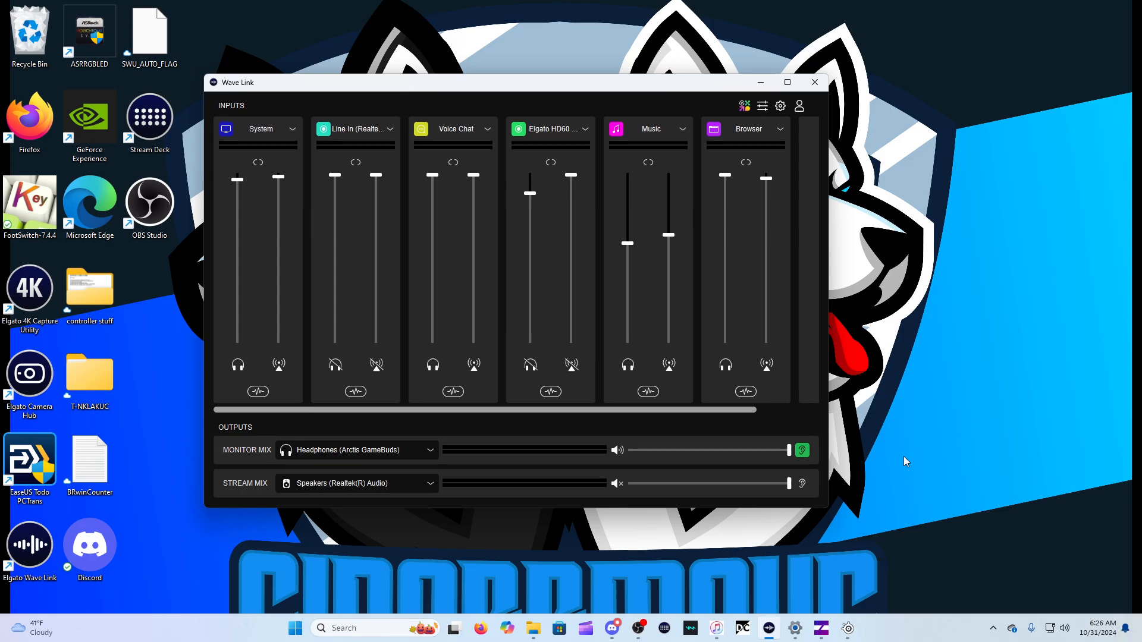
{"action": "left_click", "coordinate": [666, 630]}
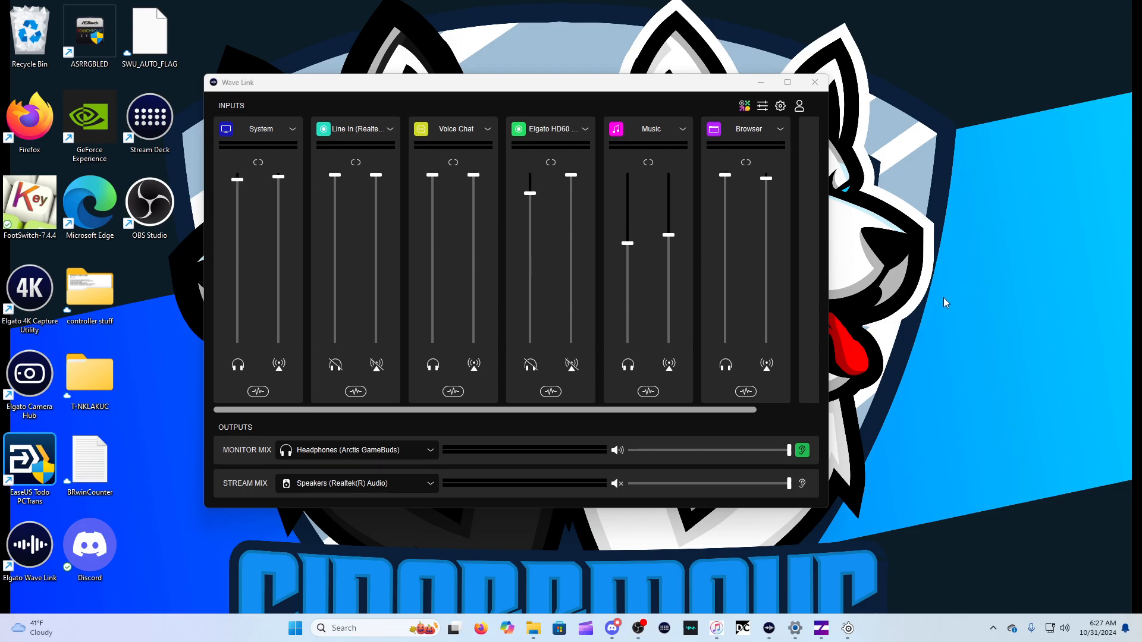
{"action": "left_click", "coordinate": [634, 90]}
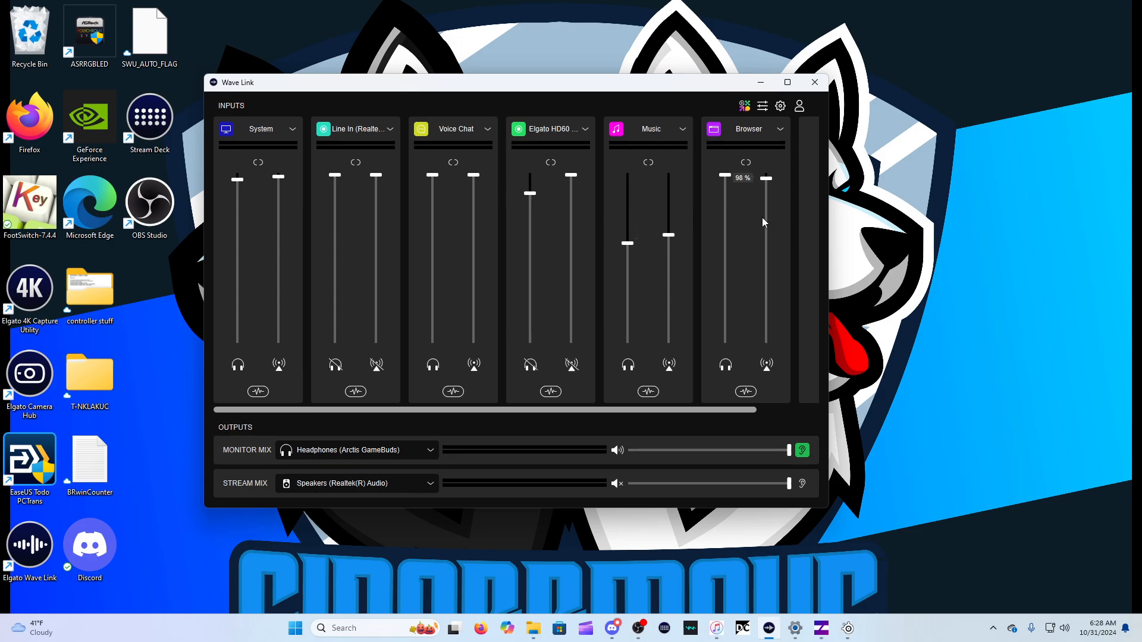
{"action": "left_click_drag", "start_coordinate": [717, 408], "coordinate": [693, 406]}
{"action": "mouse_move", "coordinate": [794, 631]}
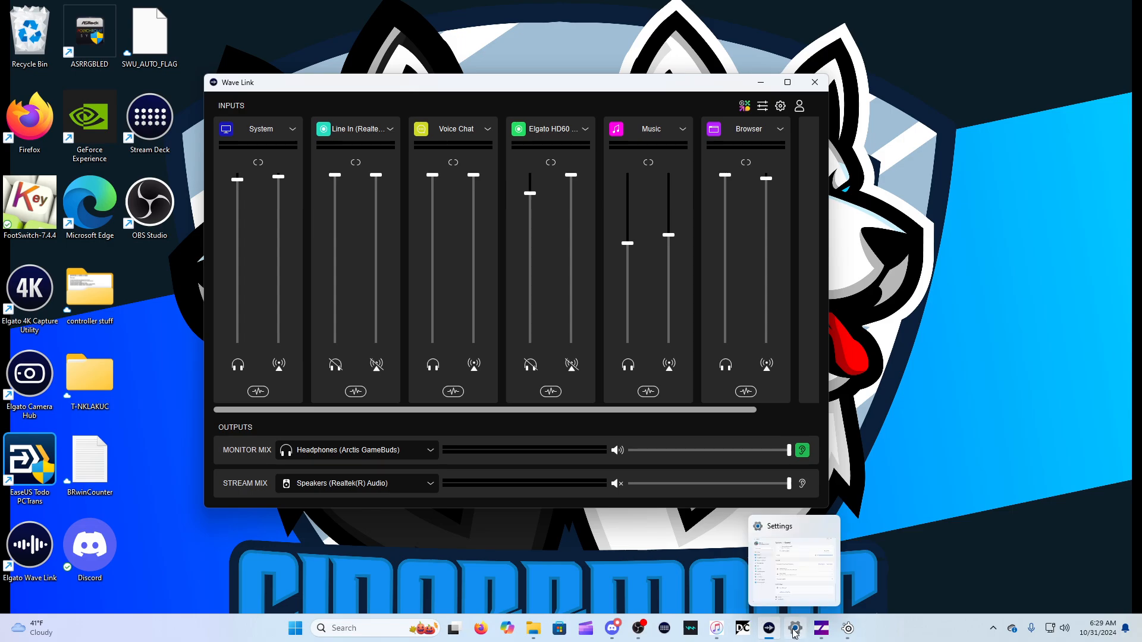
Bring the OBS window onto this display, examine the sources in its audio mixer, and move it back off the display
{"action": "mouse_move", "coordinate": [639, 634]}
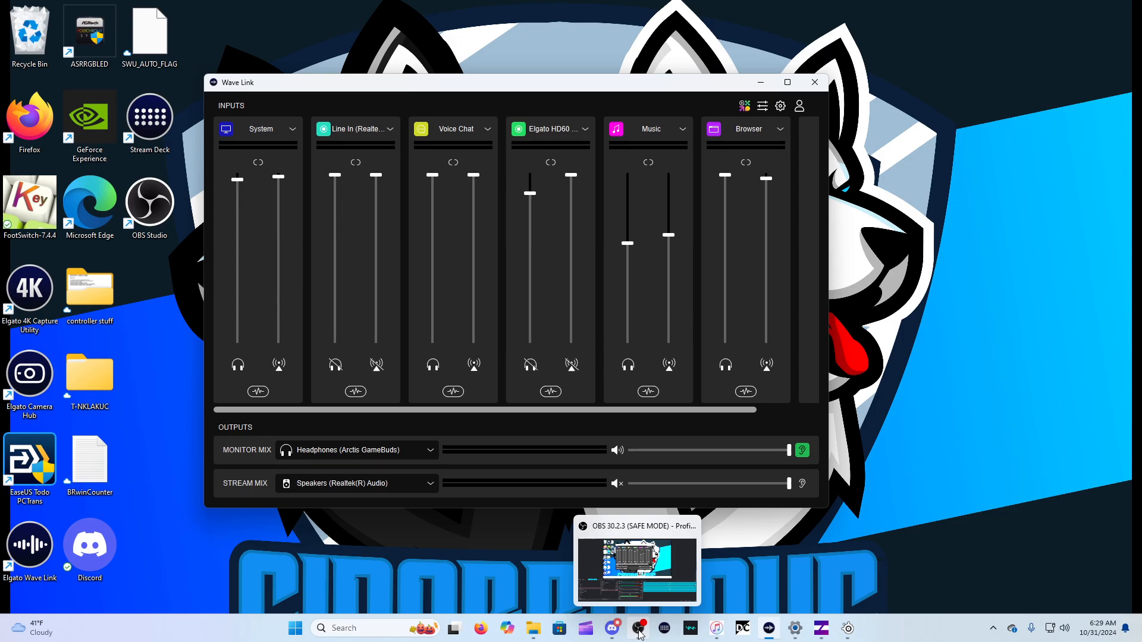
{"action": "left_click", "coordinate": [639, 634]}
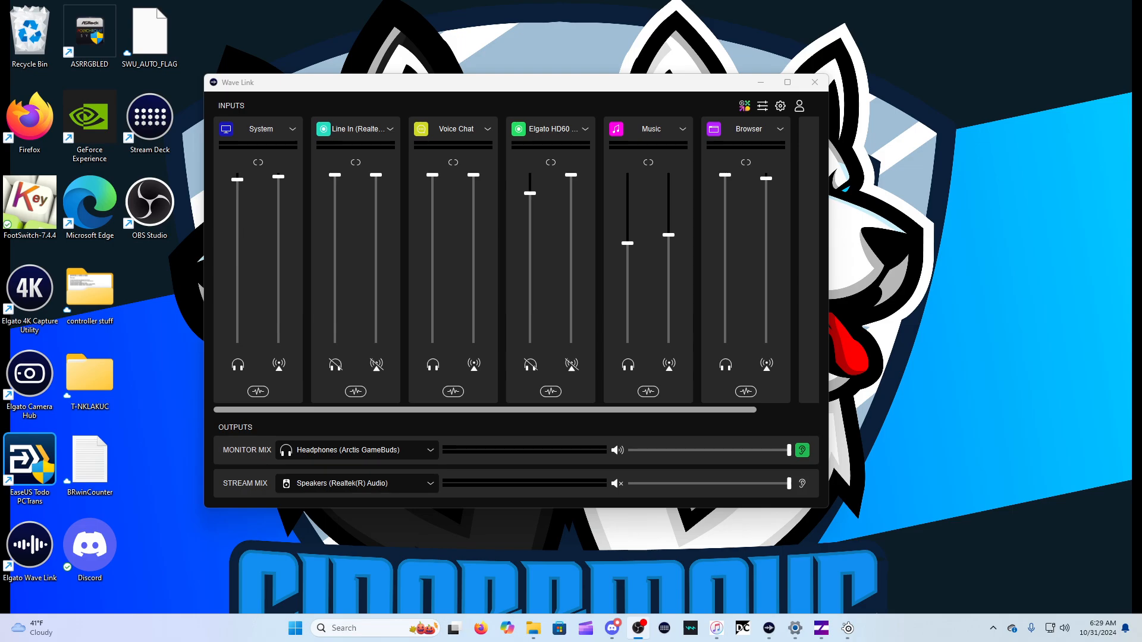
{"action": "left_click_drag", "start_coordinate": [0, 58], "coordinate": [499, 106]}
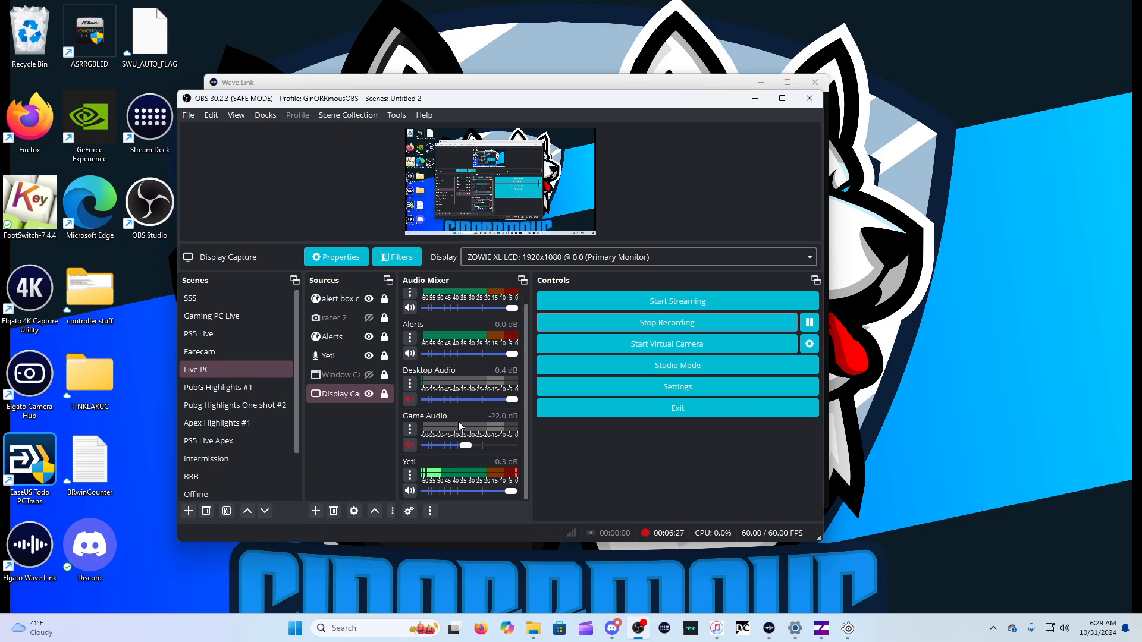
{"action": "scroll", "coordinate": [452, 419], "scroll_direction": "up", "scroll_amount": 1}
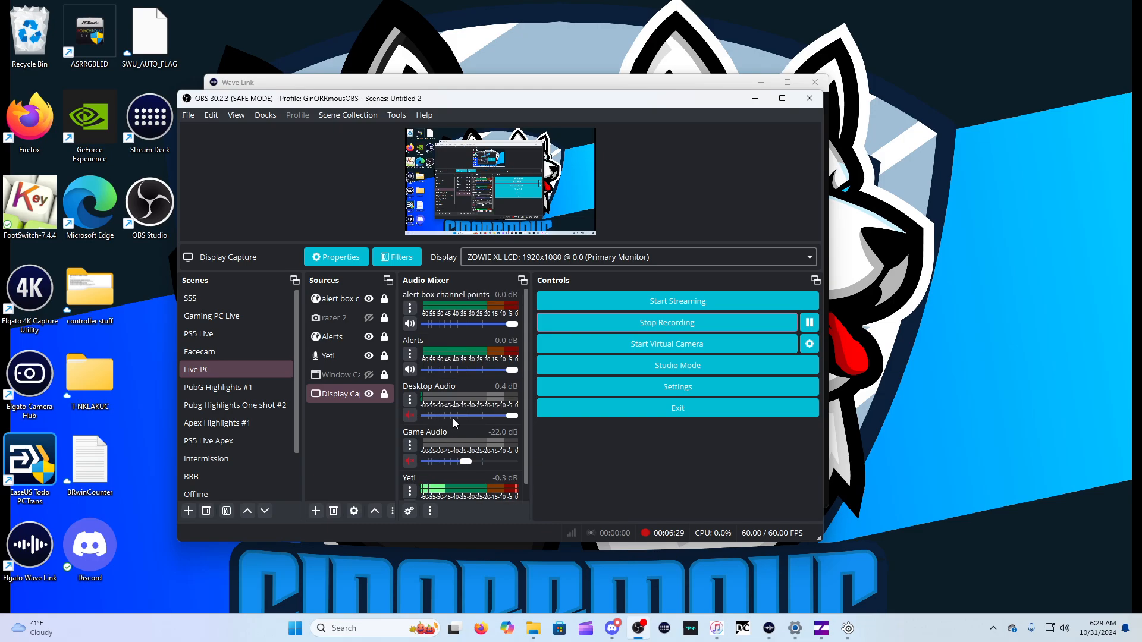
{"action": "scroll", "coordinate": [452, 418], "scroll_direction": "down", "scroll_amount": 1}
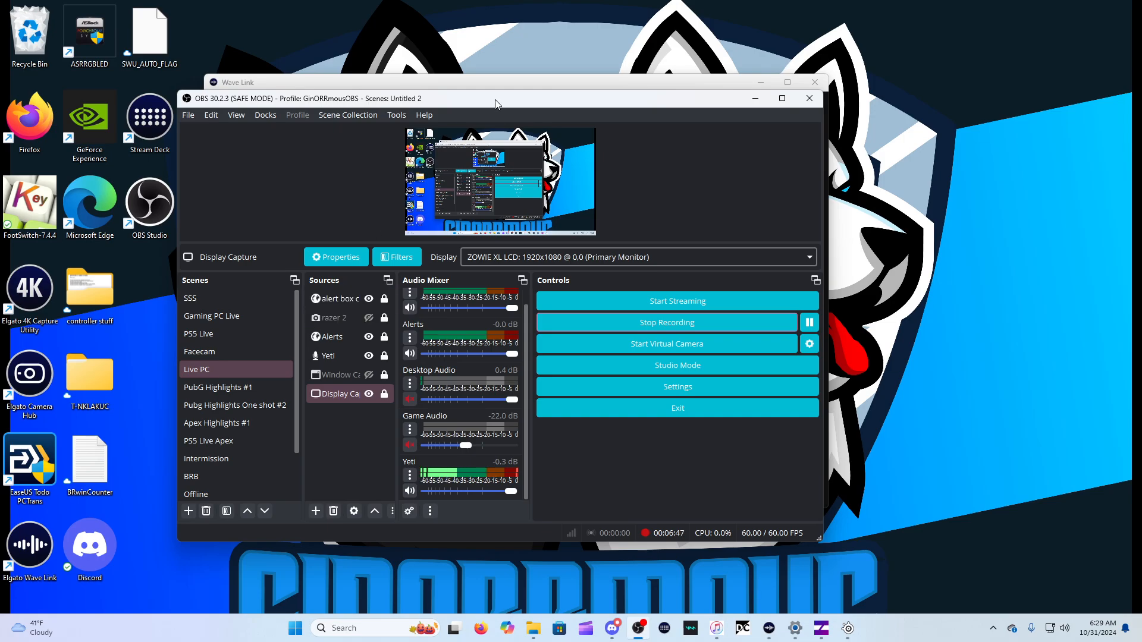
{"action": "left_click_drag", "start_coordinate": [498, 101], "coordinate": [0, 155]}
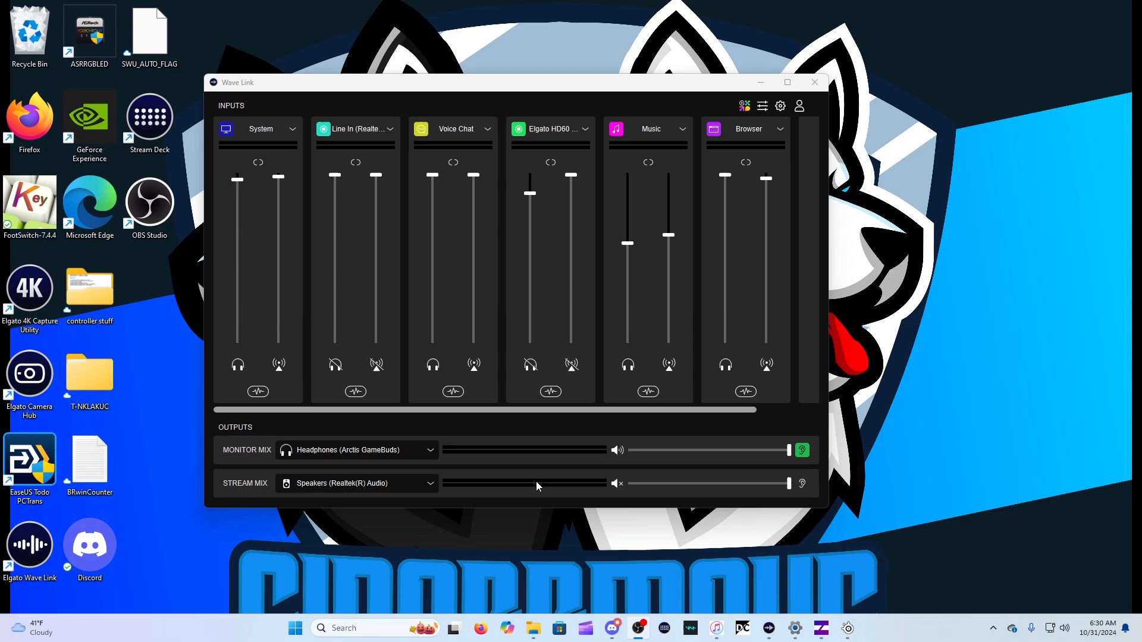
Switch to the Windows Sound settings and review the list of output devices for playing sound
{"action": "left_click", "coordinate": [795, 628]}
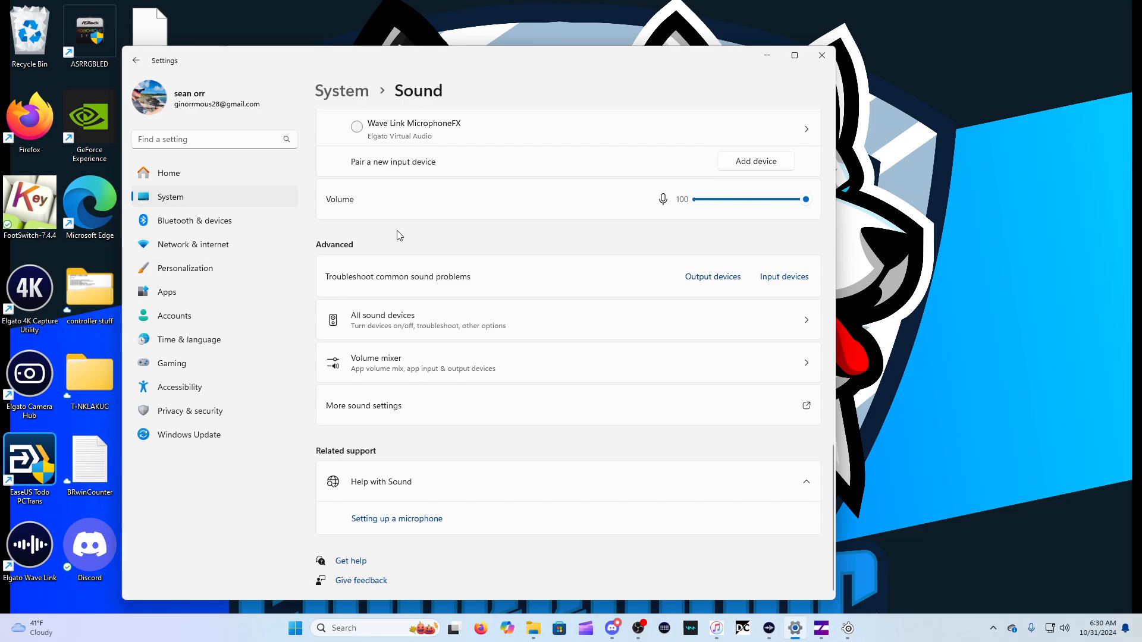
{"action": "scroll", "coordinate": [414, 289], "scroll_direction": "up", "scroll_amount": 15}
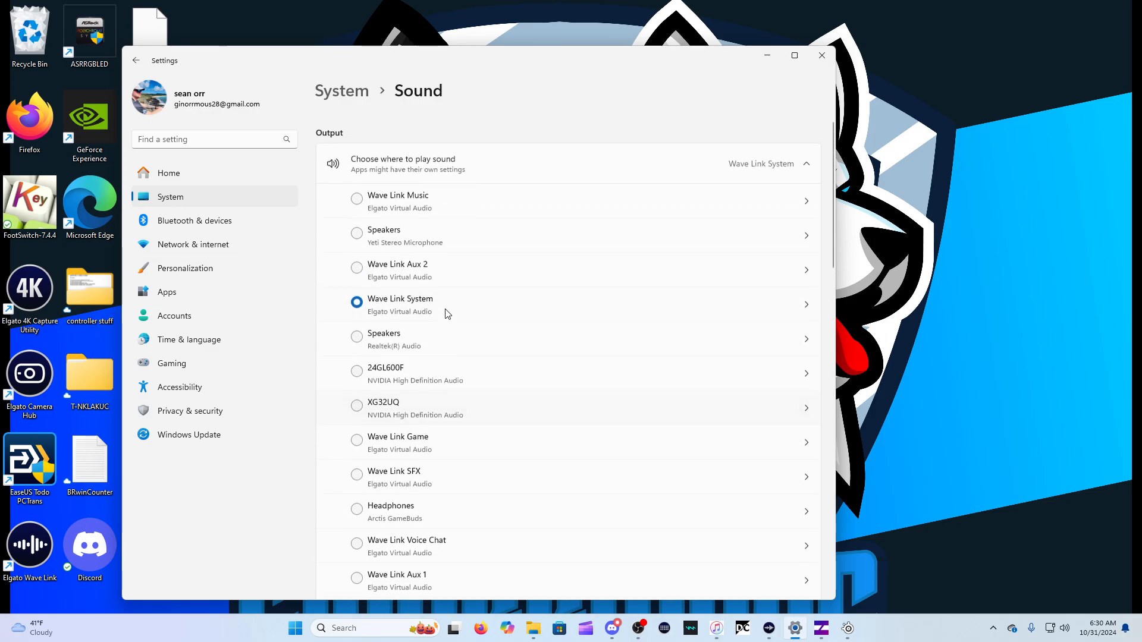
{"action": "scroll", "coordinate": [416, 326], "scroll_direction": "down", "scroll_amount": 3}
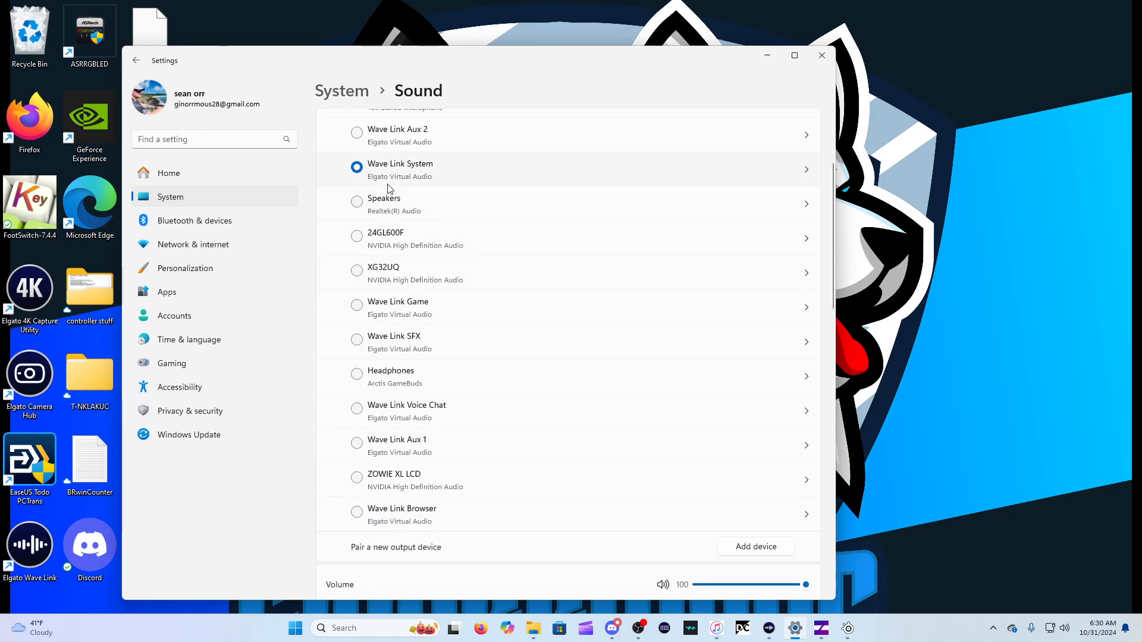
{"action": "scroll", "coordinate": [417, 184], "scroll_direction": "up", "scroll_amount": 2}
{"action": "scroll", "coordinate": [409, 204], "scroll_direction": "up", "scroll_amount": 1}
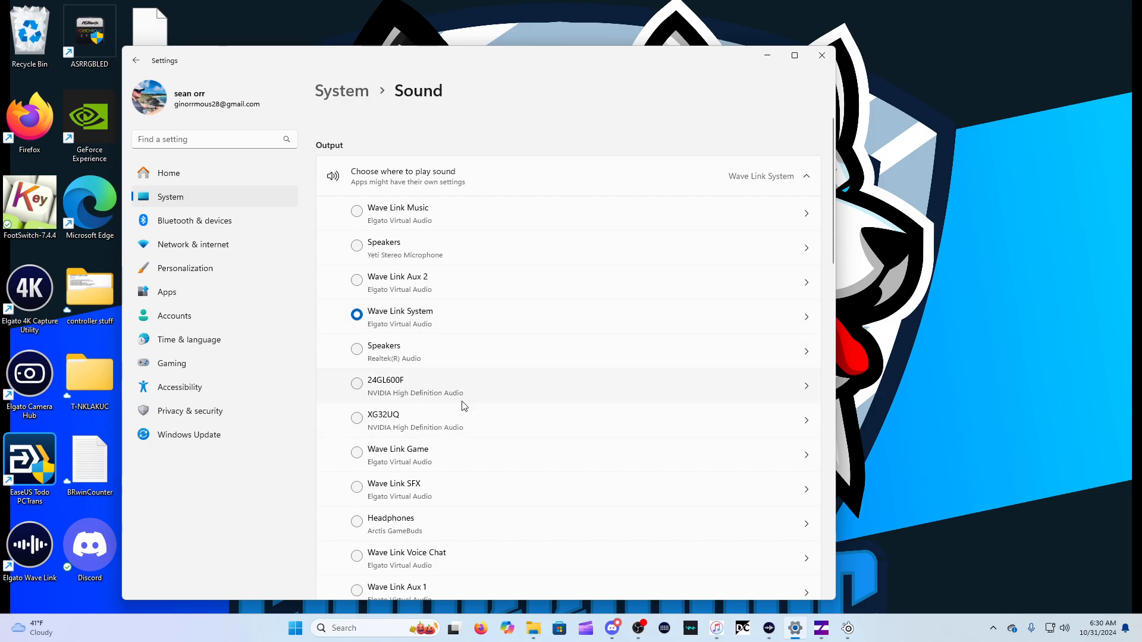
Review the list of input devices for speaking or recording in the Sound settings
{"action": "scroll", "coordinate": [457, 422], "scroll_direction": "down", "scroll_amount": 5}
{"action": "scroll", "coordinate": [454, 432], "scroll_direction": "down", "scroll_amount": 5}
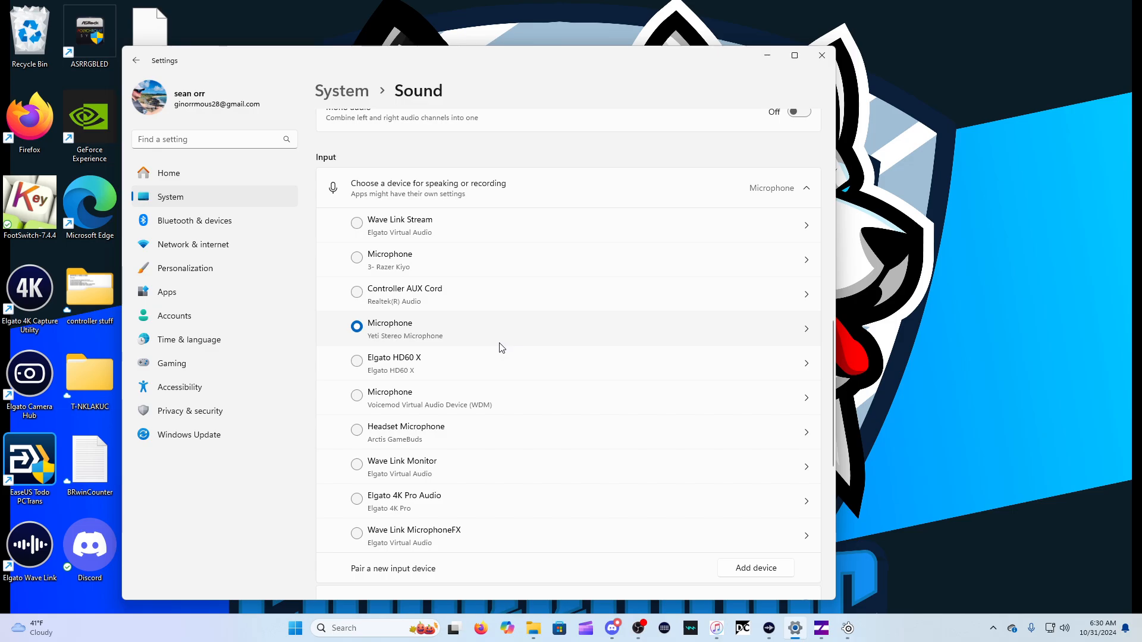
{"action": "scroll", "coordinate": [500, 348], "scroll_direction": "down", "scroll_amount": 1}
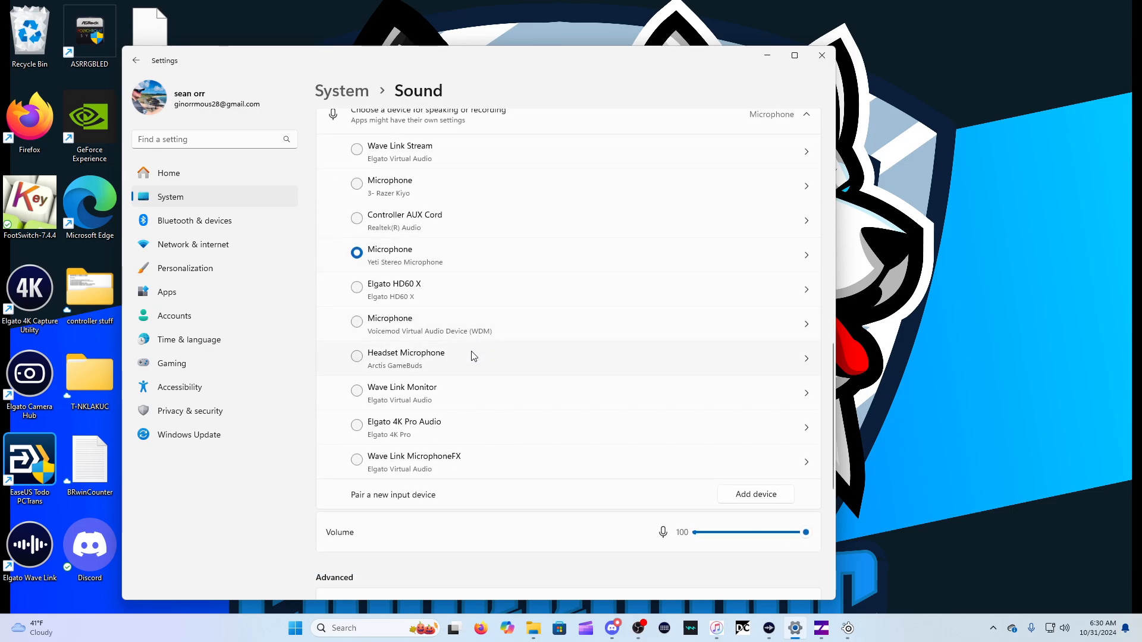
{"action": "scroll", "coordinate": [476, 360], "scroll_direction": "up", "scroll_amount": 2}
{"action": "scroll", "coordinate": [475, 425], "scroll_direction": "down", "scroll_amount": 4}
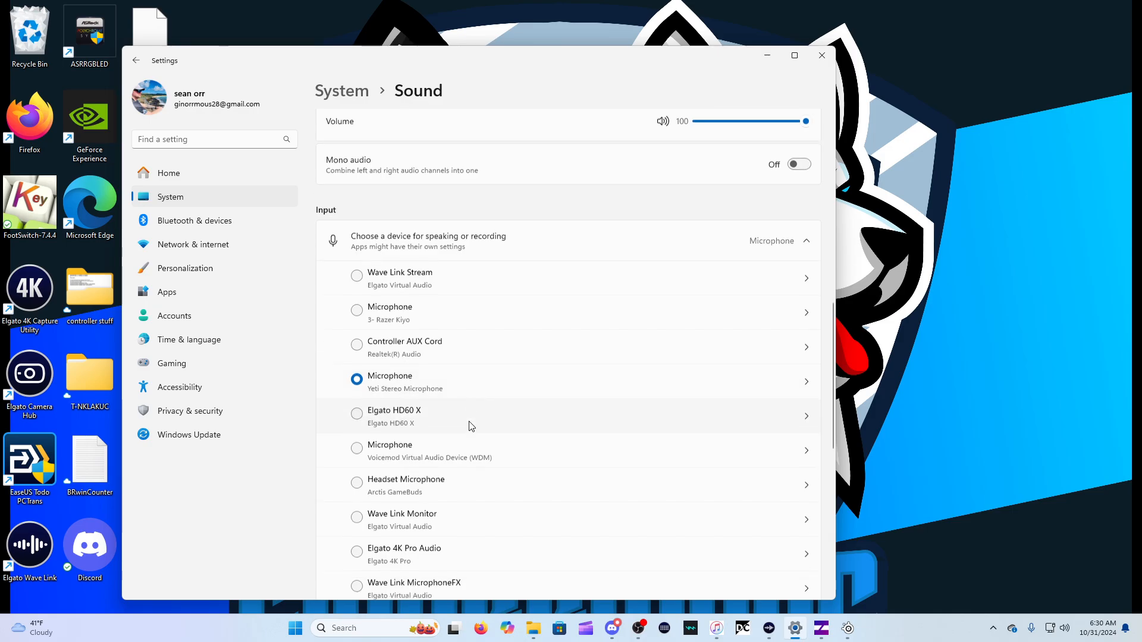
{"action": "scroll", "coordinate": [470, 425], "scroll_direction": "up", "scroll_amount": 3}
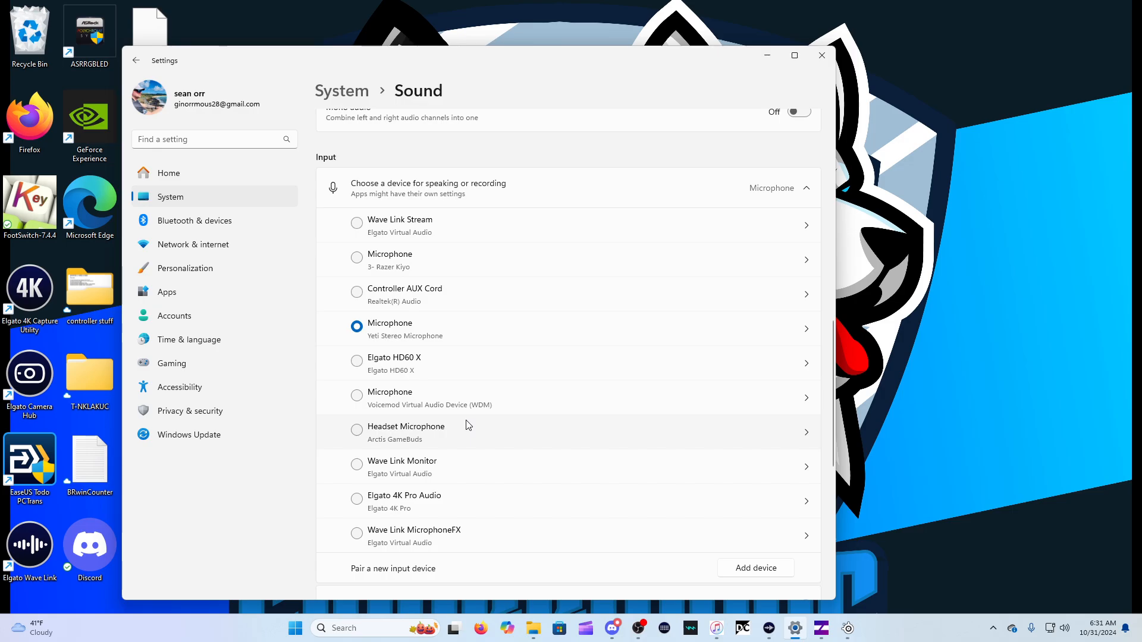
{"action": "scroll", "coordinate": [468, 425], "scroll_direction": "down", "scroll_amount": 3}
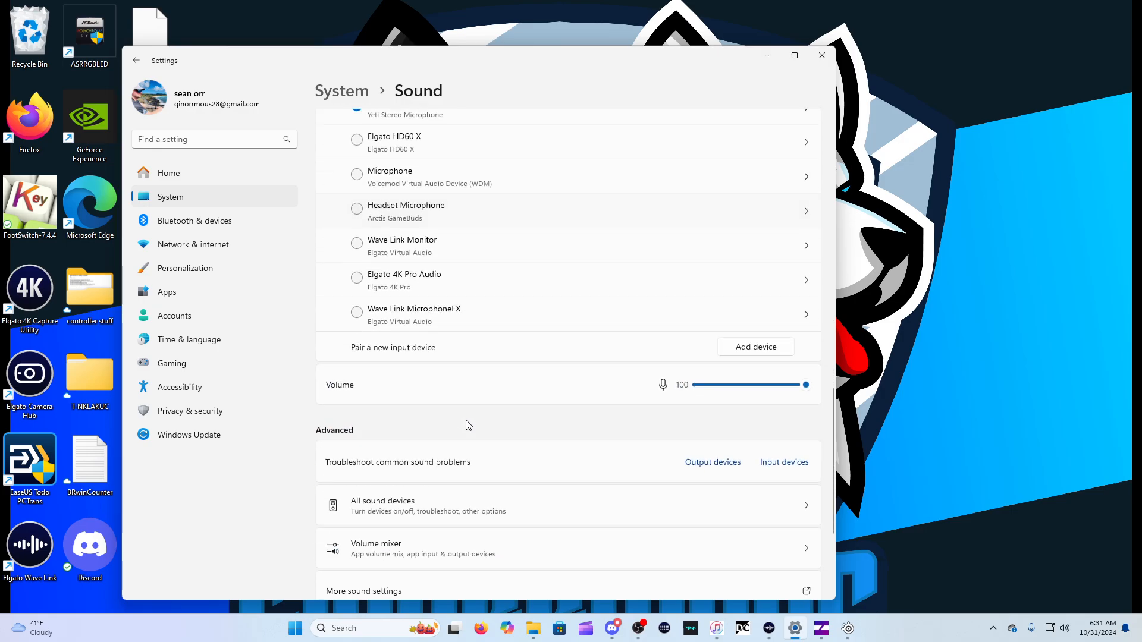
Open the Windows volume mixer and briefly expand the System sounds entry
{"action": "scroll", "coordinate": [543, 514], "scroll_direction": "down", "scroll_amount": 1}
{"action": "scroll", "coordinate": [543, 515], "scroll_direction": "down", "scroll_amount": 1}
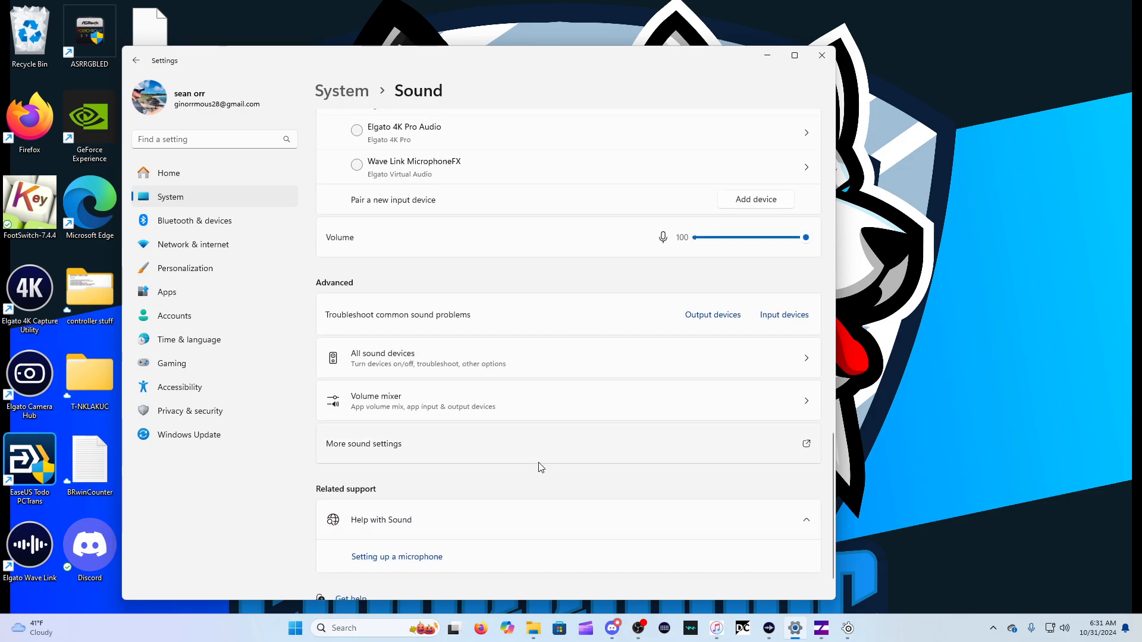
{"action": "left_click", "coordinate": [566, 402]}
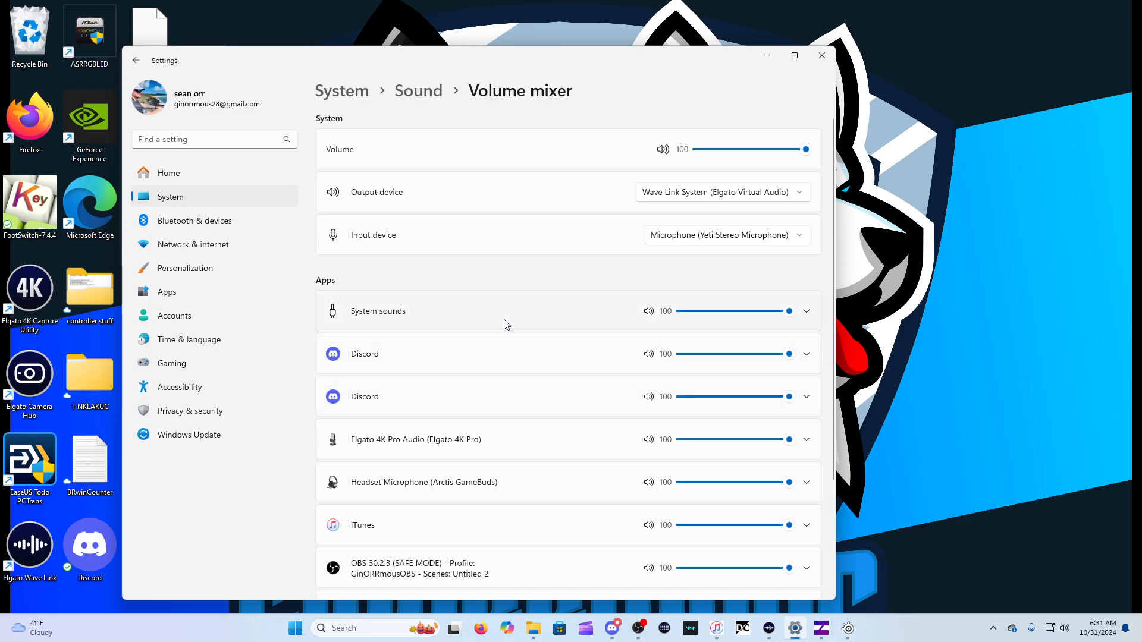
{"action": "left_click", "coordinate": [808, 315]}
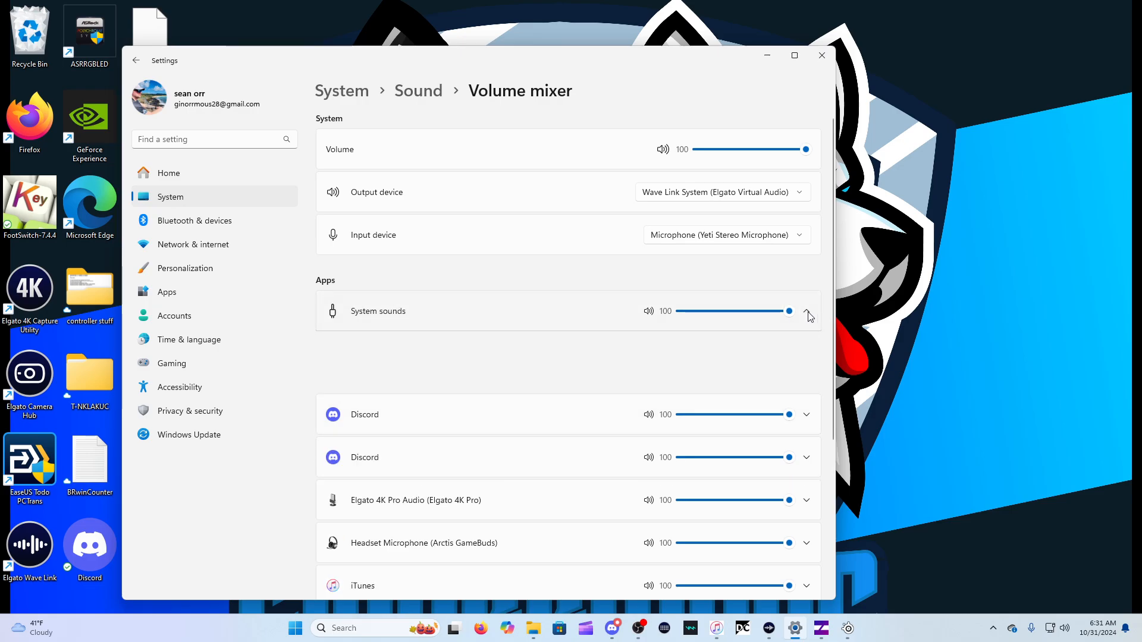
{"action": "left_click", "coordinate": [807, 314]}
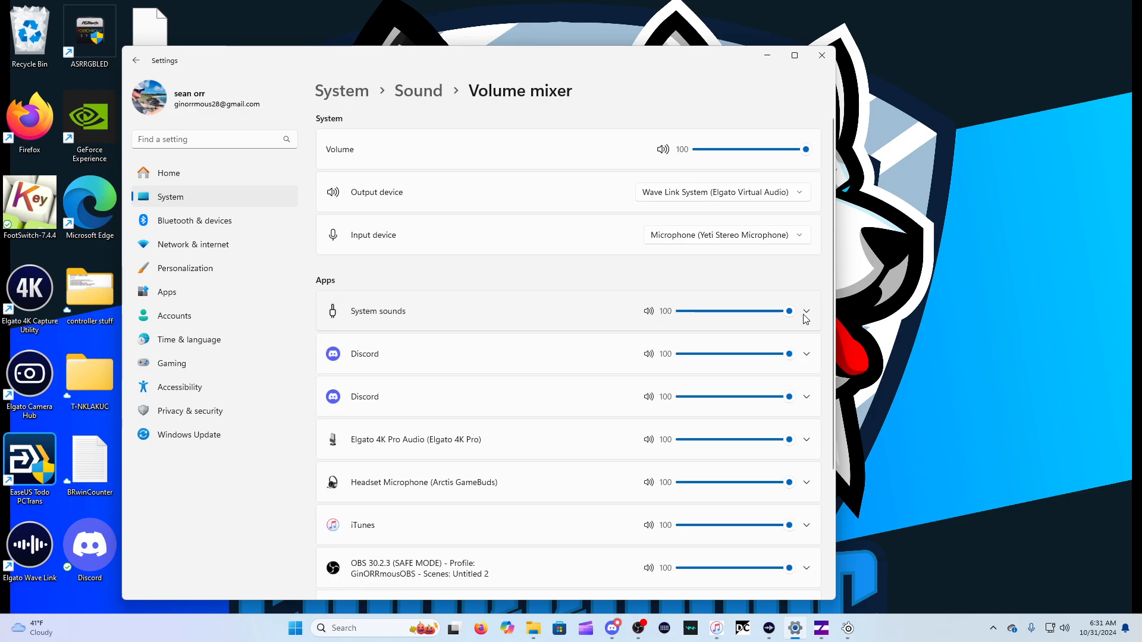
Inspect the output and input device settings of both Discord entries, including the available output devices, leaving the selection at Default
{"action": "left_click", "coordinate": [807, 356]}
{"action": "left_click", "coordinate": [807, 356]}
{"action": "left_click", "coordinate": [807, 355]}
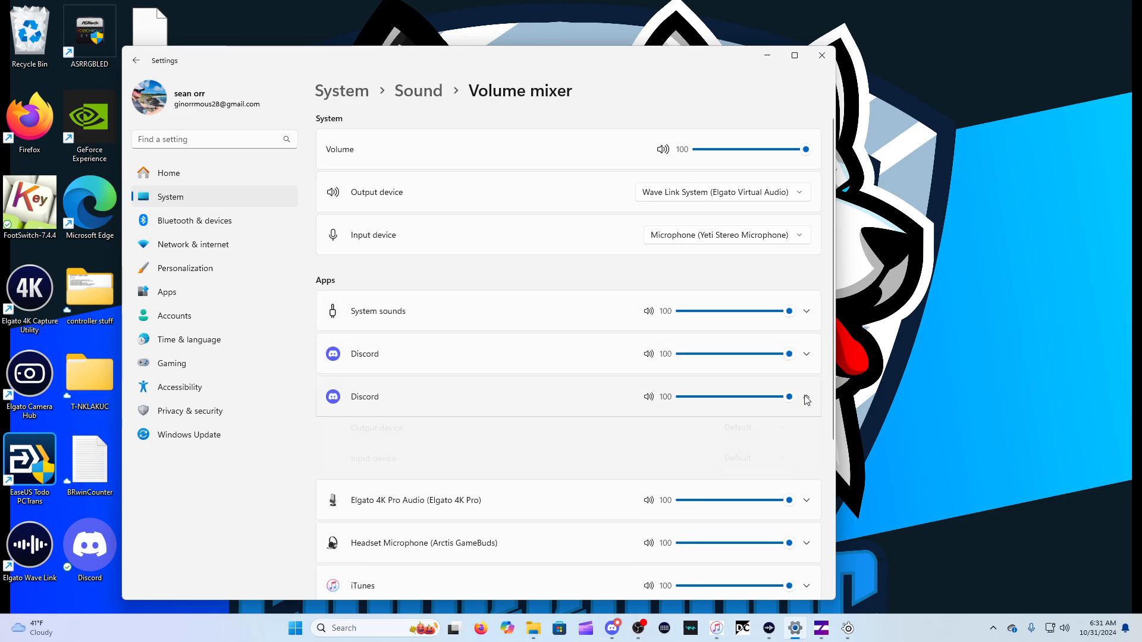
{"action": "left_click", "coordinate": [808, 357]}
{"action": "left_click", "coordinate": [807, 356]}
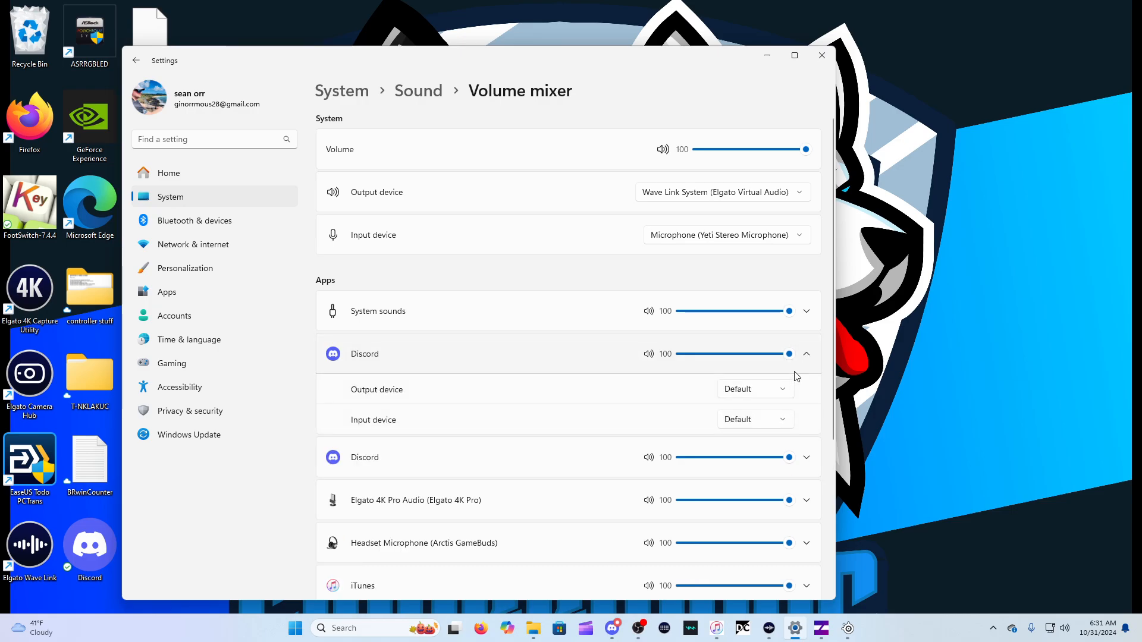
{"action": "left_click", "coordinate": [768, 390]}
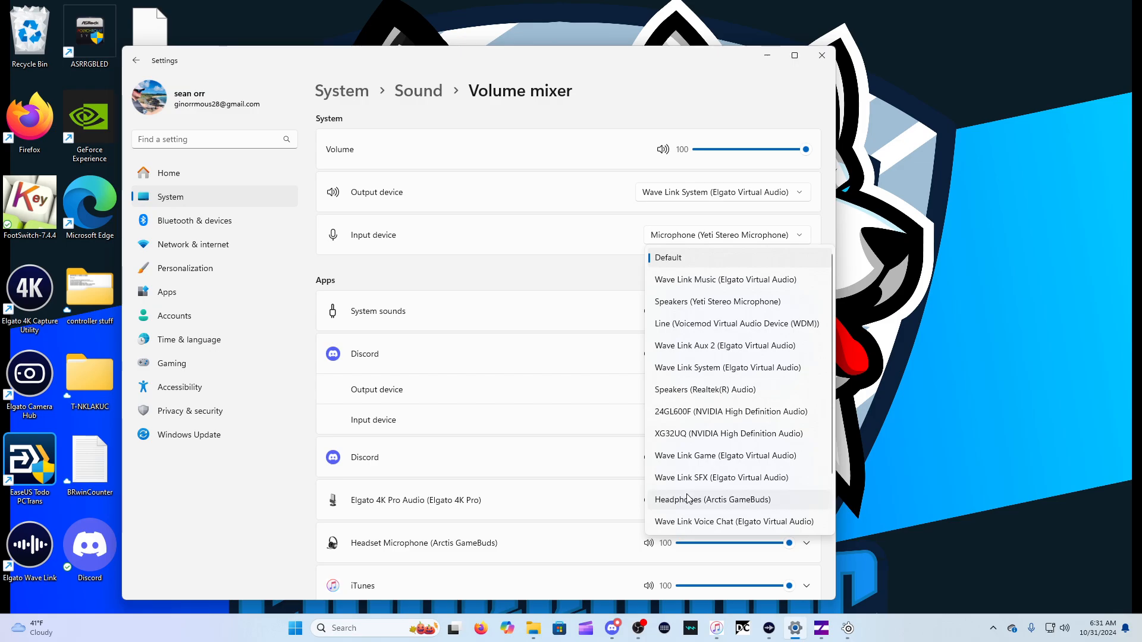
{"action": "left_click", "coordinate": [591, 415]}
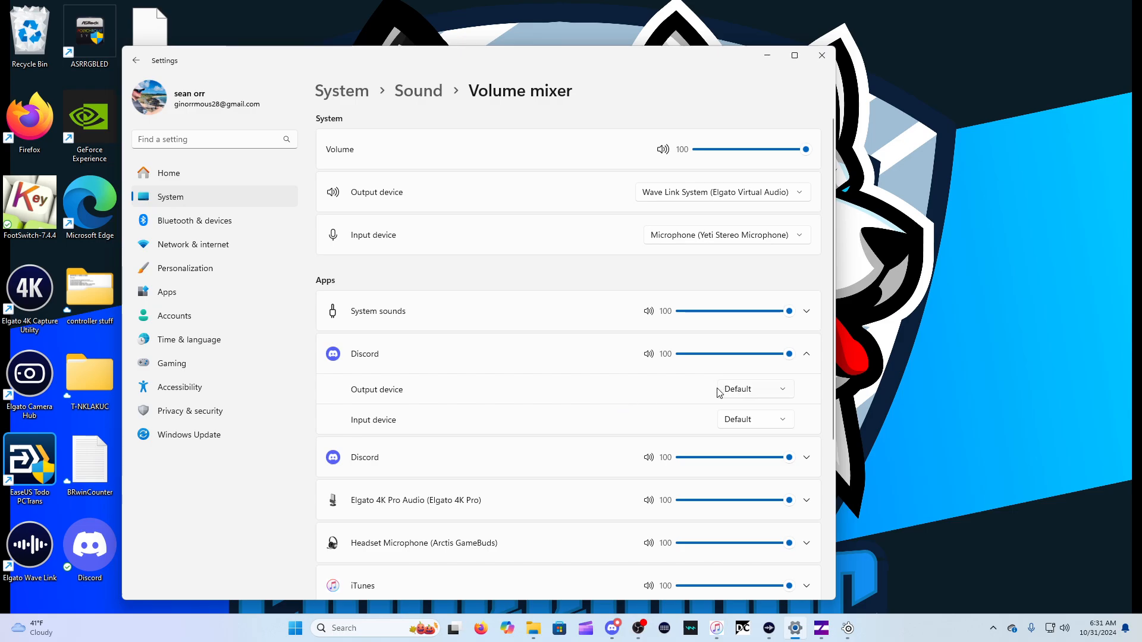
{"action": "left_click", "coordinate": [807, 458]}
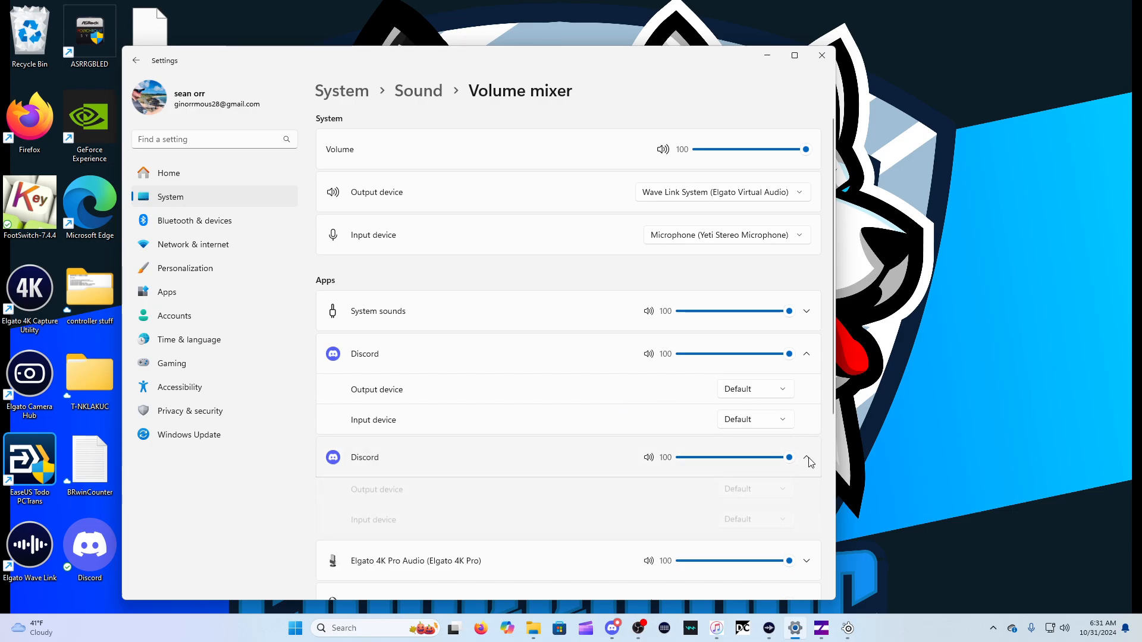
{"action": "left_click", "coordinate": [806, 458]}
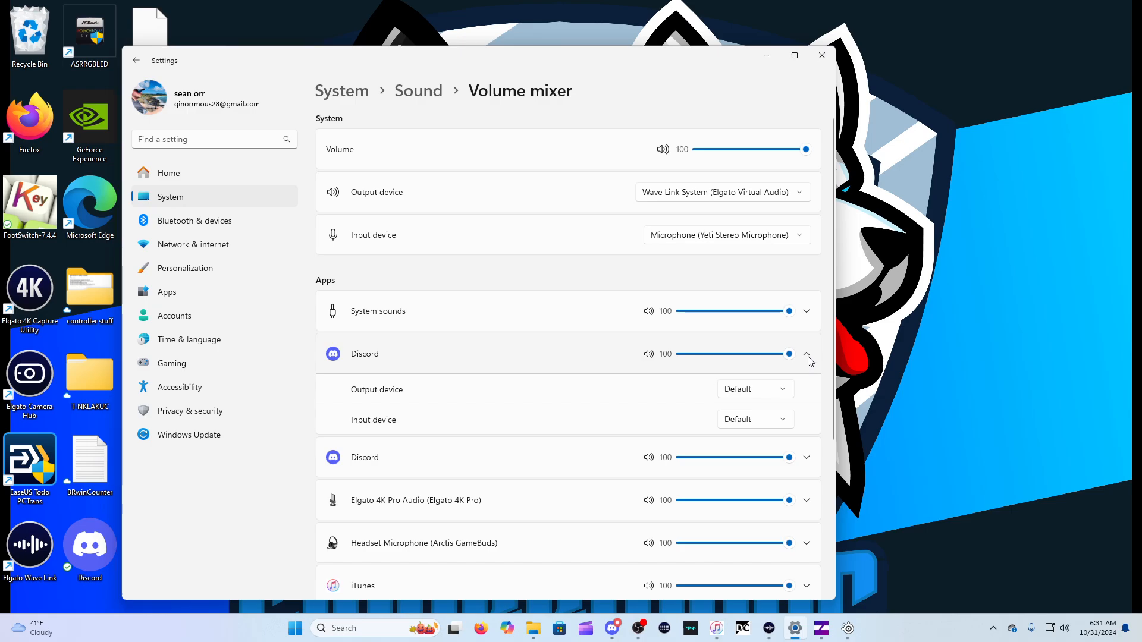
Switch to Discord and open the Voice & Video section of its user settings
{"action": "left_click", "coordinate": [612, 628]}
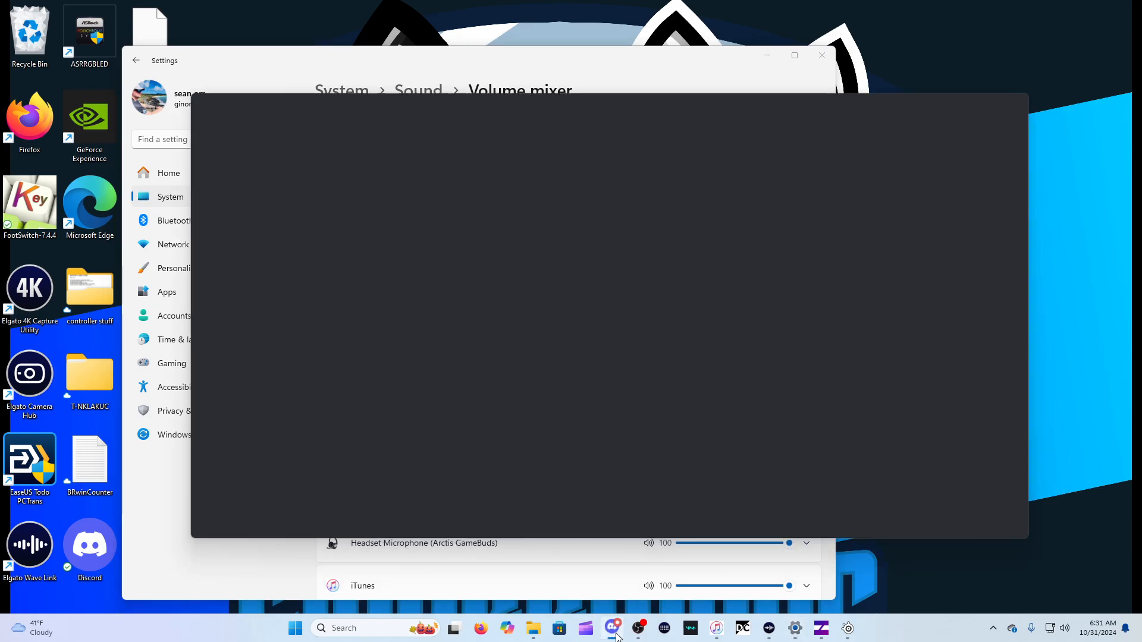
{"action": "left_click", "coordinate": [607, 423]}
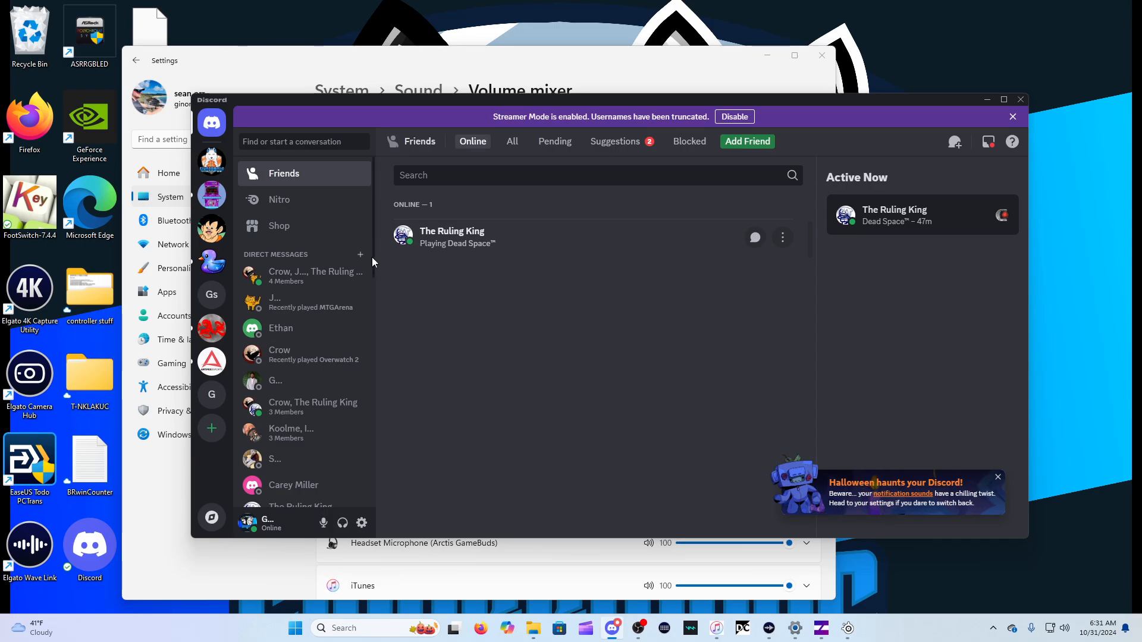
{"action": "left_click", "coordinate": [362, 523]}
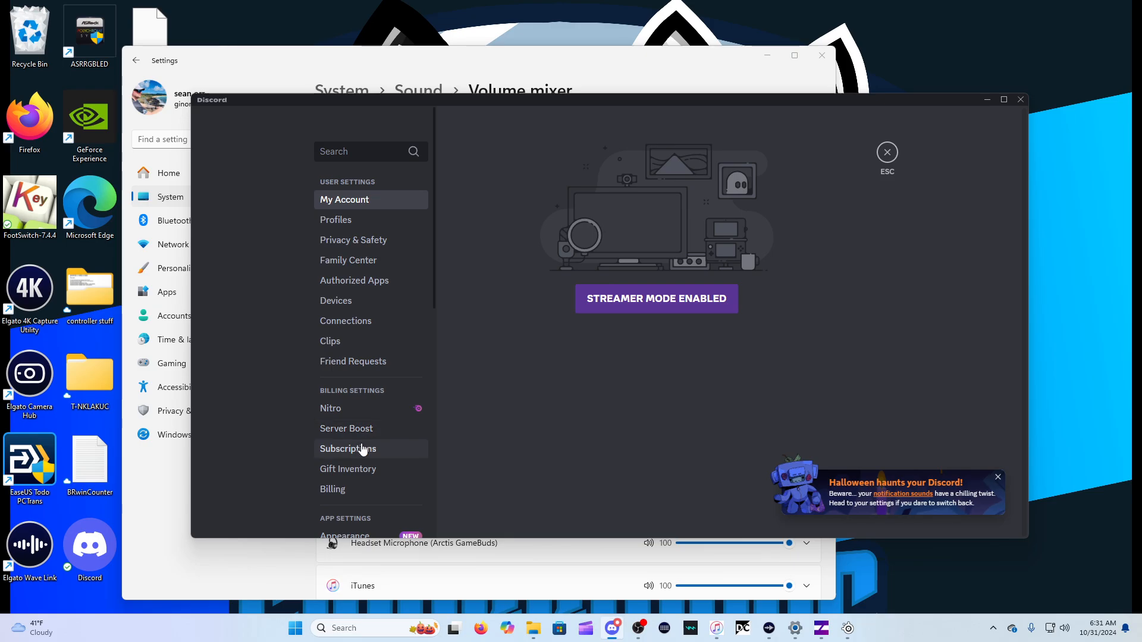
{"action": "scroll", "coordinate": [365, 419], "scroll_direction": "down", "scroll_amount": 3}
{"action": "left_click", "coordinate": [360, 399]}
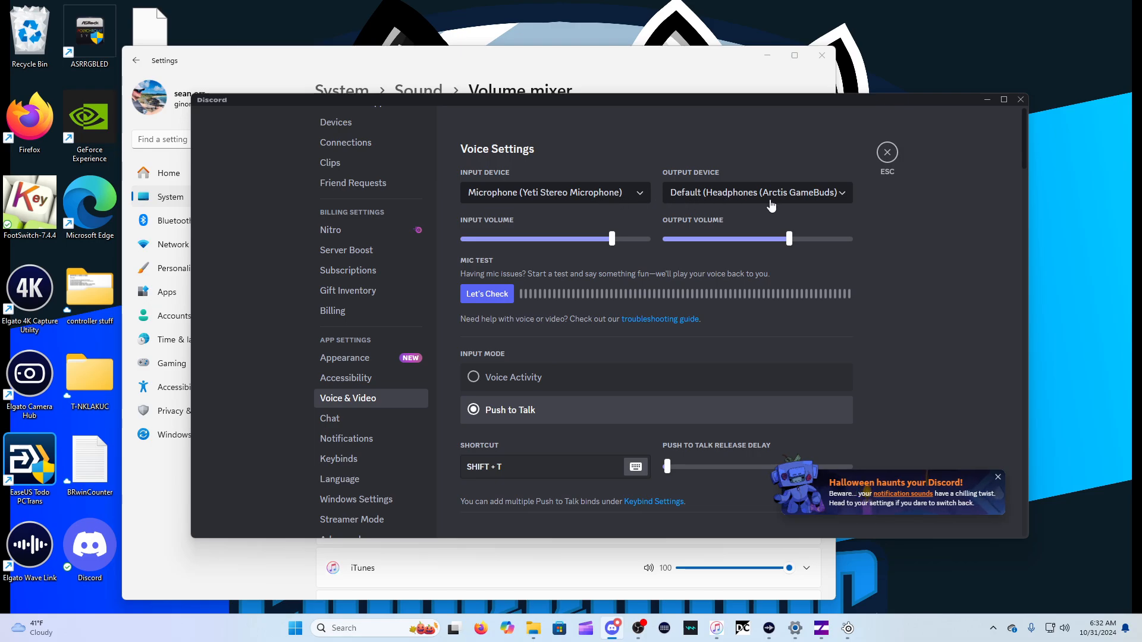
Review Discord's available output devices, leaving Default (Headphones (Arctis GameBuds)) selected, then close the settings and minimize Discord
{"action": "left_click", "coordinate": [718, 197]}
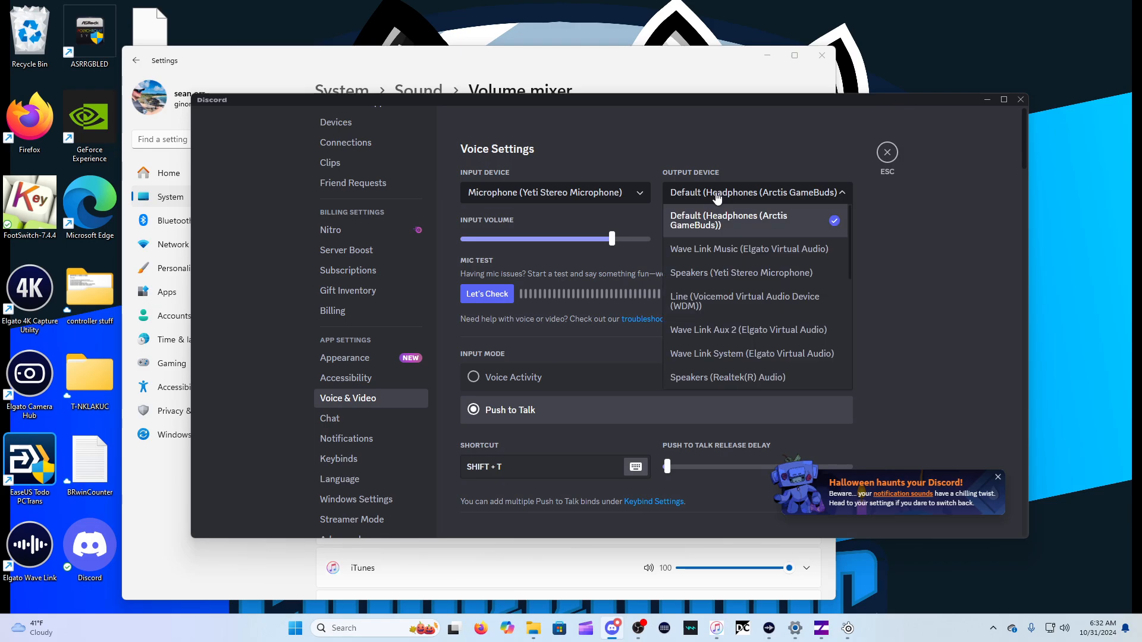
{"action": "left_click", "coordinate": [750, 163]}
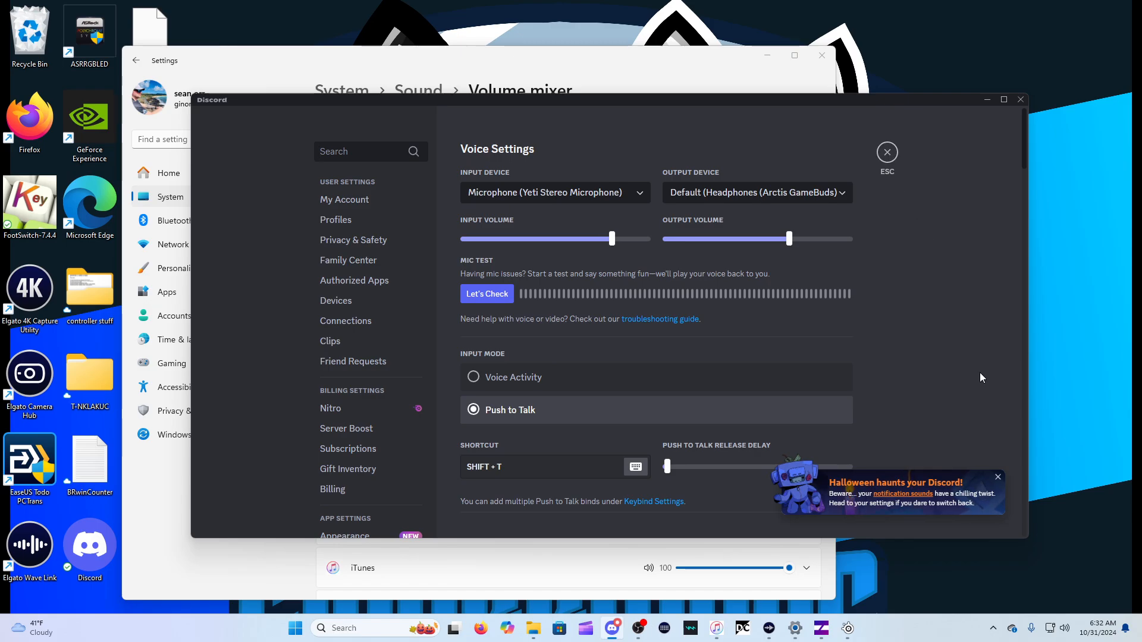
{"action": "left_click", "coordinate": [997, 479]}
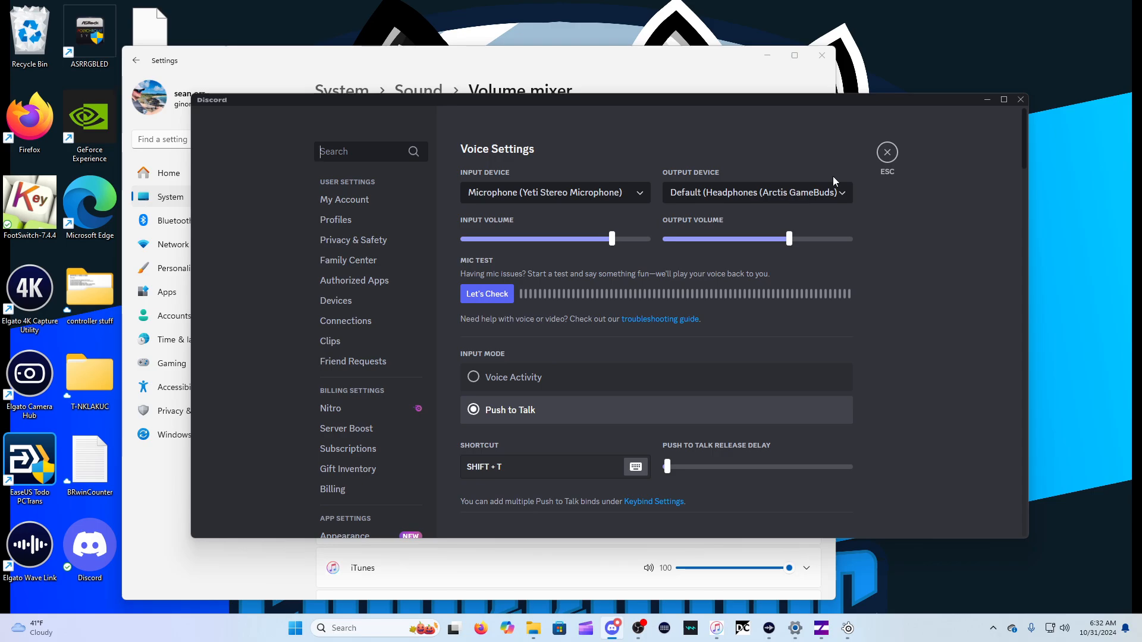
{"action": "left_click", "coordinate": [887, 154]}
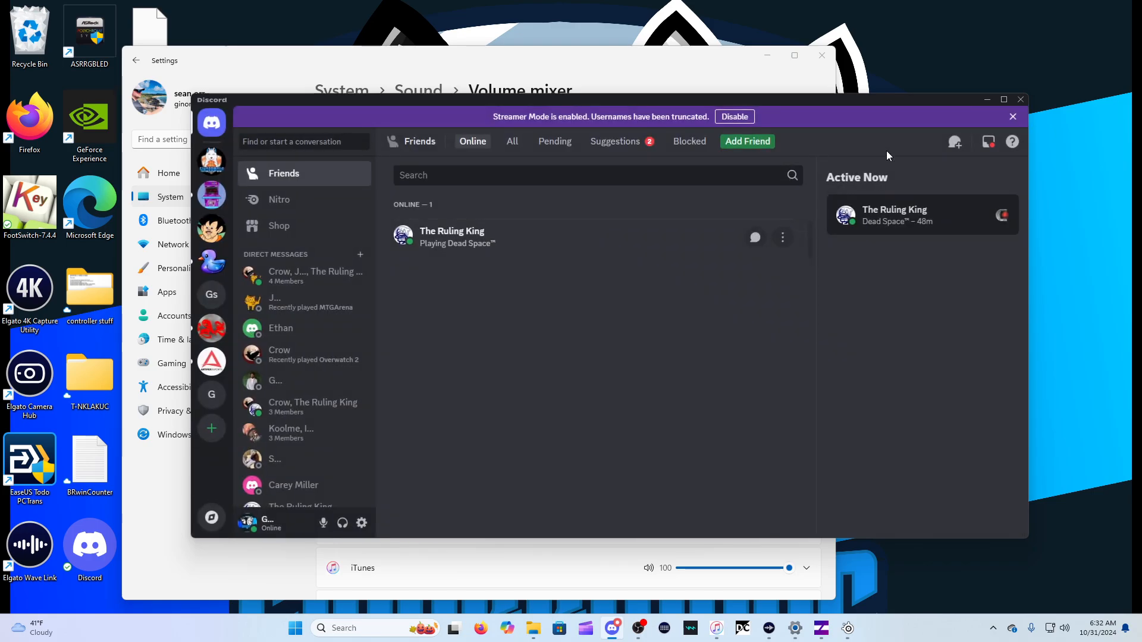
{"action": "left_click", "coordinate": [987, 99]}
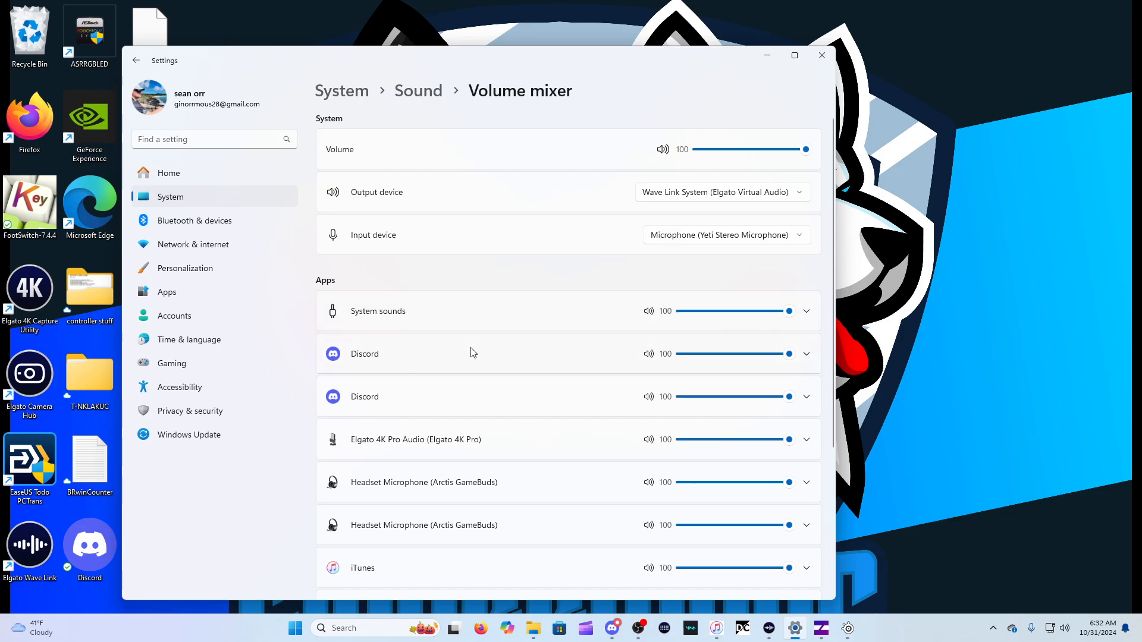
Briefly expand the Elgato 4K Pro Audio entry and both Arctis GameBuds Headset Microphone entries in the volume mixer
{"action": "scroll", "coordinate": [597, 352], "scroll_direction": "down", "scroll_amount": 3}
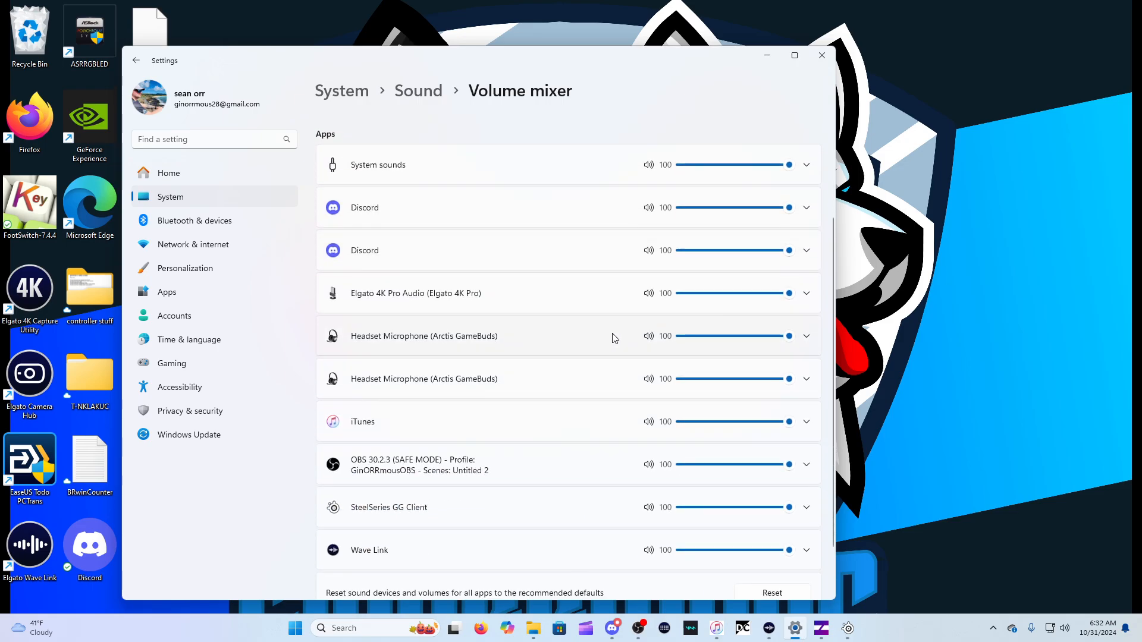
{"action": "left_click", "coordinate": [807, 296]}
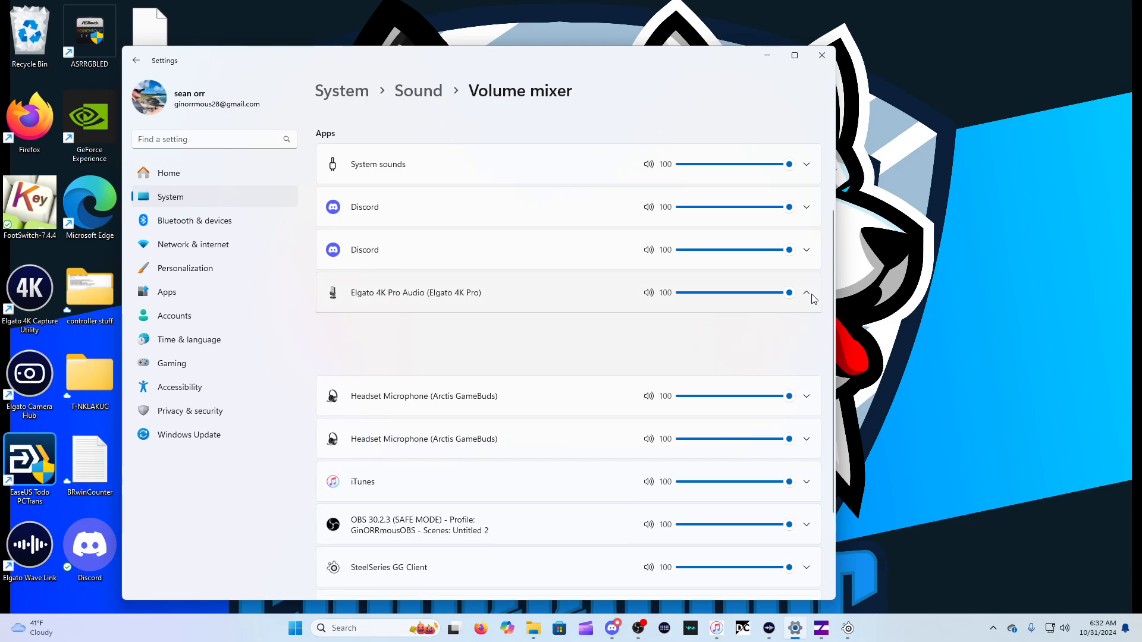
{"action": "left_click", "coordinate": [809, 298]}
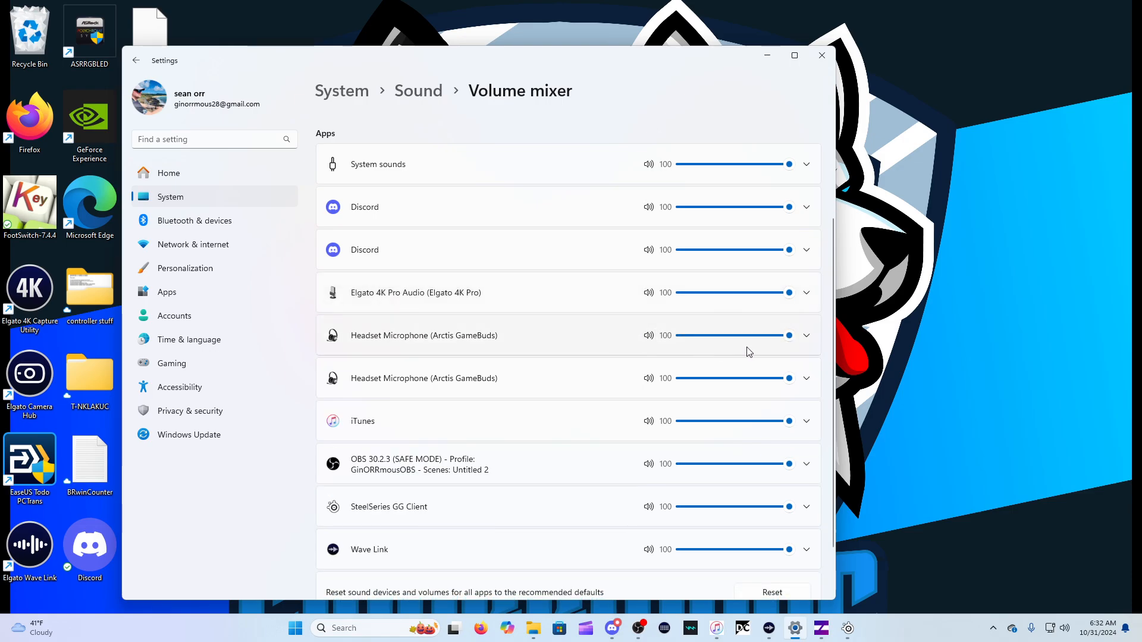
{"action": "left_click", "coordinate": [808, 337]}
{"action": "left_click", "coordinate": [804, 335]}
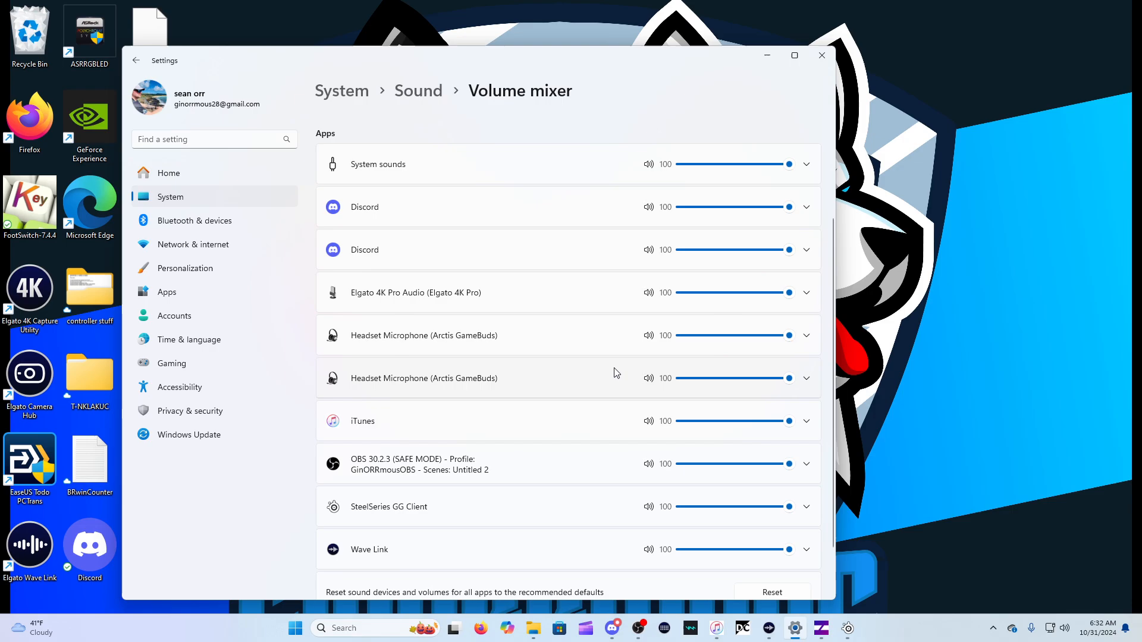
{"action": "left_click", "coordinate": [807, 381]}
{"action": "left_click", "coordinate": [803, 380]}
Inspect the output and input device settings of the iTunes and OBS entries in the volume mixer
{"action": "scroll", "coordinate": [537, 387], "scroll_direction": "down", "scroll_amount": 2}
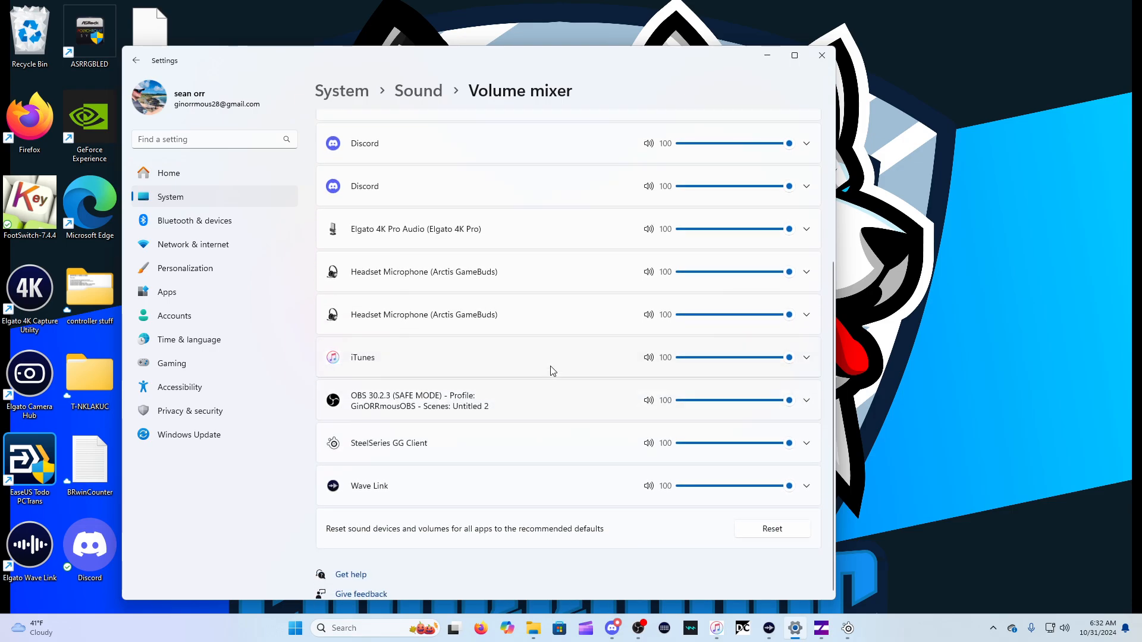
{"action": "left_click", "coordinate": [807, 360]}
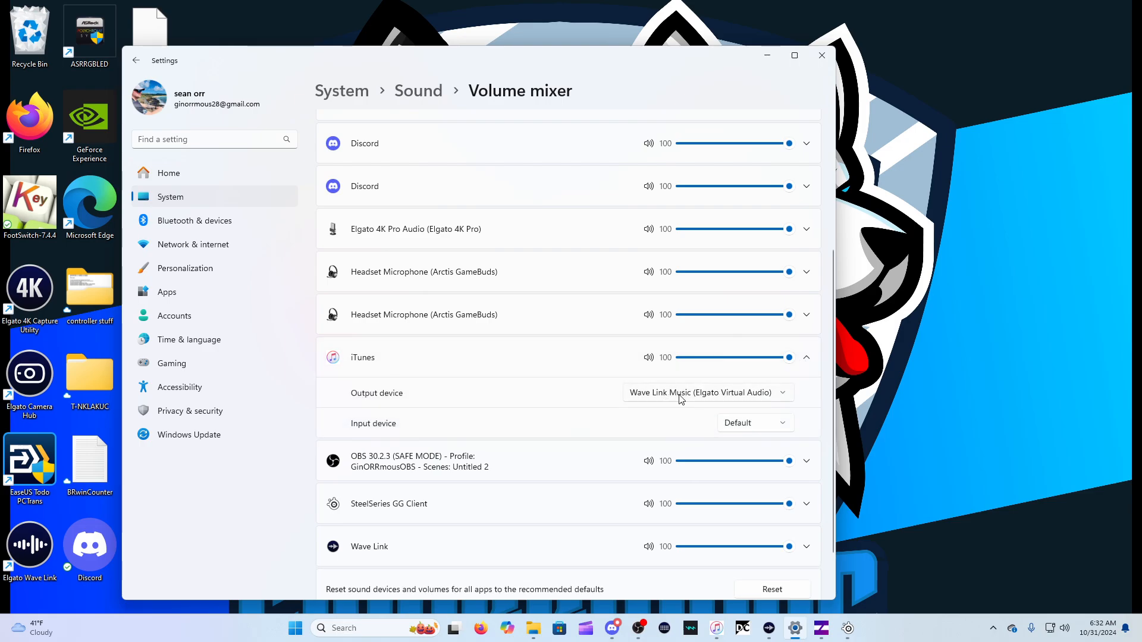
{"action": "left_click", "coordinate": [809, 359]}
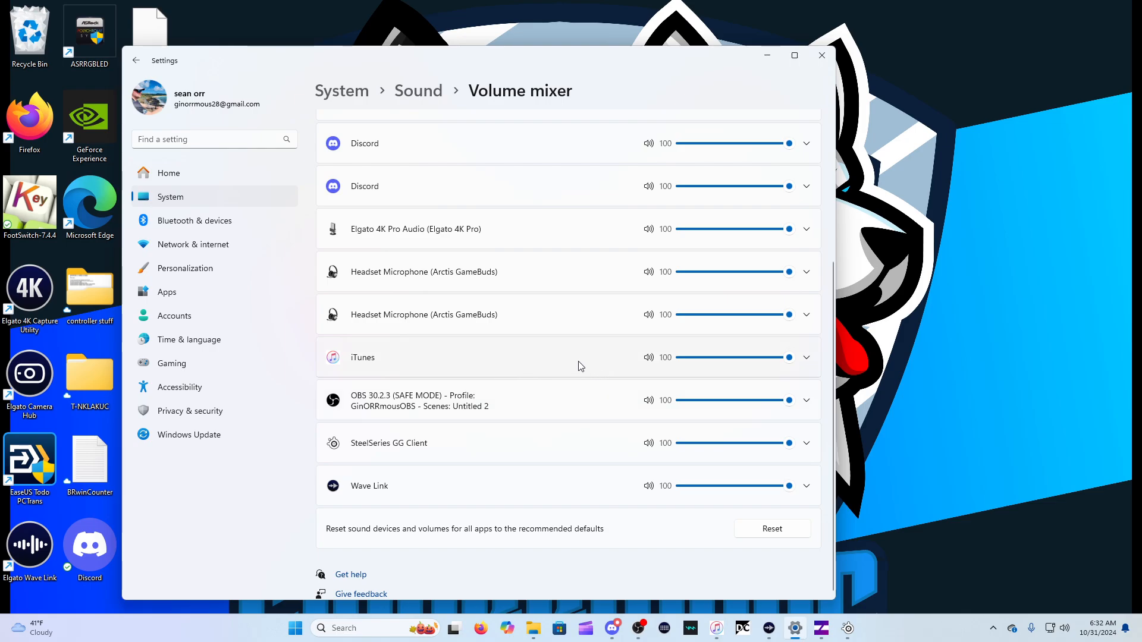
{"action": "left_click", "coordinate": [809, 404]}
{"action": "left_click", "coordinate": [808, 403]}
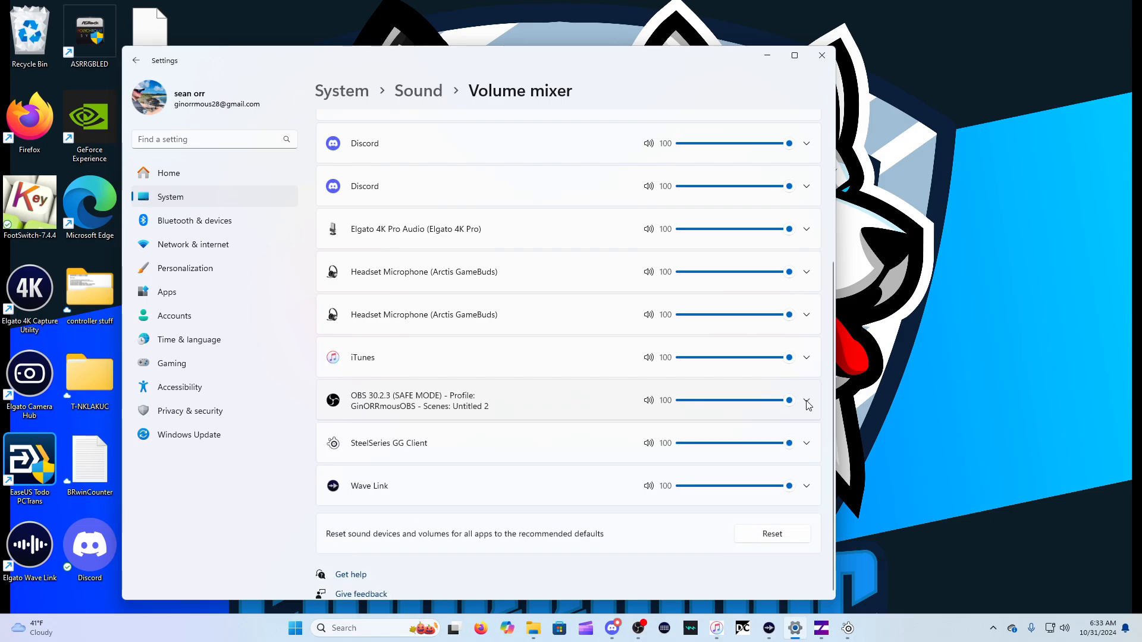
Inspect the output and input device settings of the SteelSeries GG Client and Wave Link entries
{"action": "left_click", "coordinate": [807, 451]}
{"action": "left_click", "coordinate": [808, 444]}
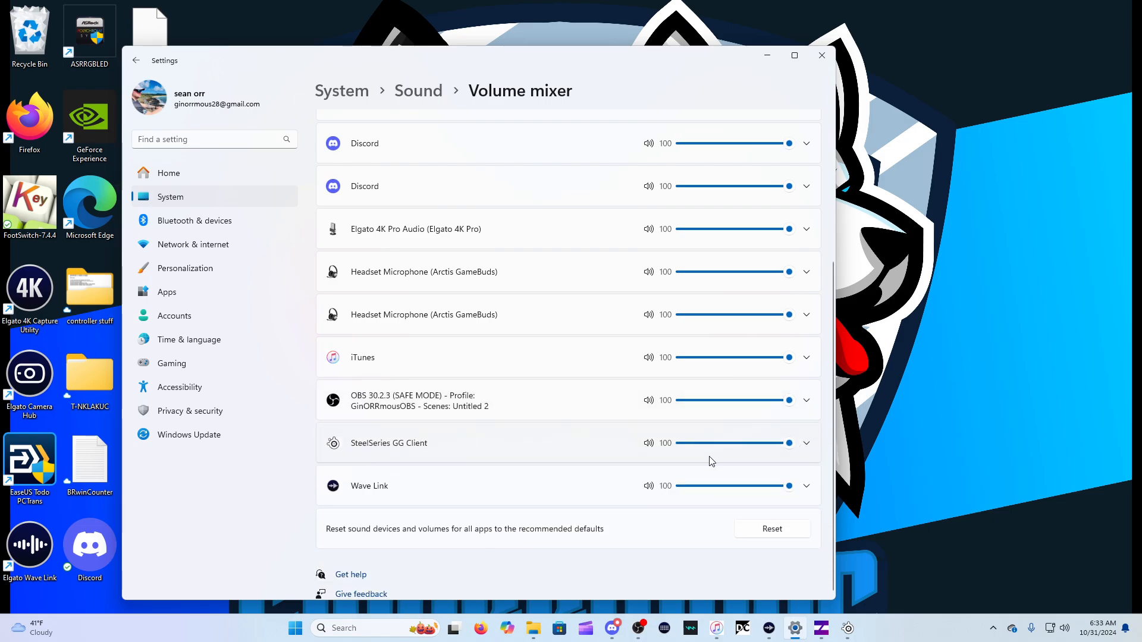
{"action": "left_click", "coordinate": [808, 489]}
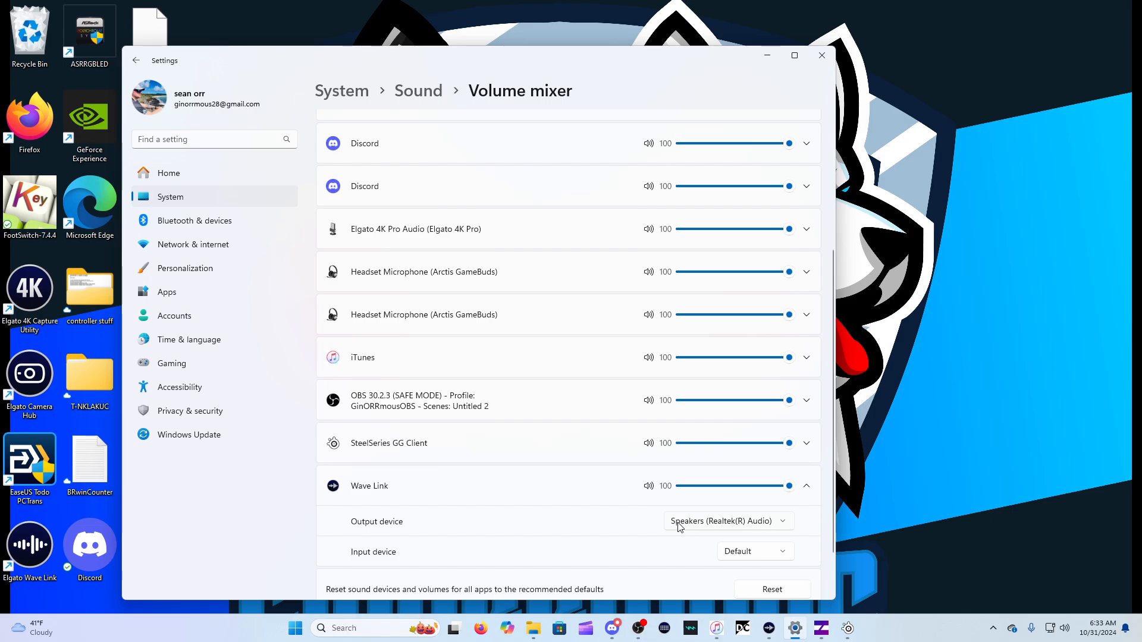
{"action": "left_click", "coordinate": [807, 489]}
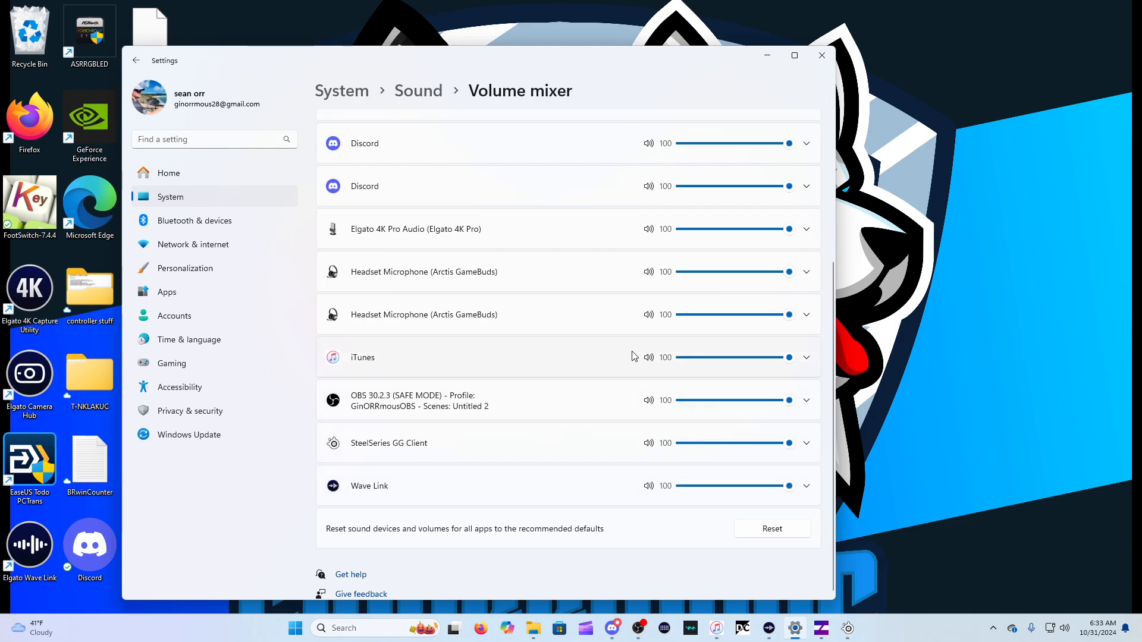
Return to the Sound settings and open More sound settings, moving the Sound dialog clear to show the playback devices
{"action": "left_click", "coordinate": [135, 60]}
{"action": "scroll", "coordinate": [380, 372], "scroll_direction": "down", "scroll_amount": 15}
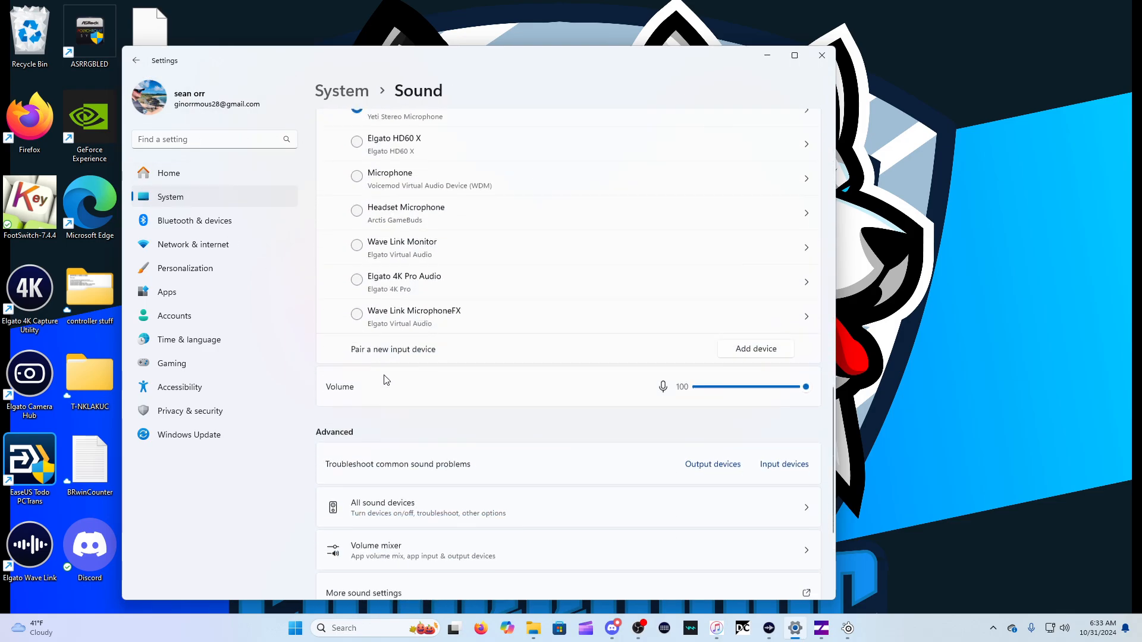
{"action": "left_click", "coordinate": [509, 362]}
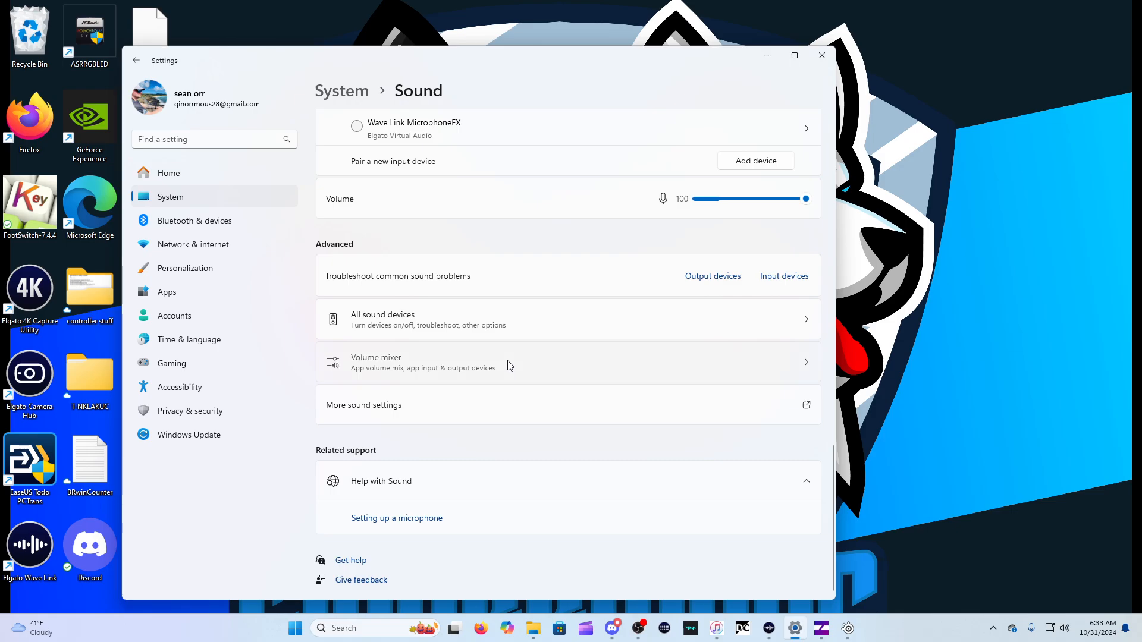
{"action": "left_click", "coordinate": [136, 60]}
{"action": "scroll", "coordinate": [404, 367], "scroll_direction": "down", "scroll_amount": 10}
{"action": "scroll", "coordinate": [404, 367], "scroll_direction": "down", "scroll_amount": 5}
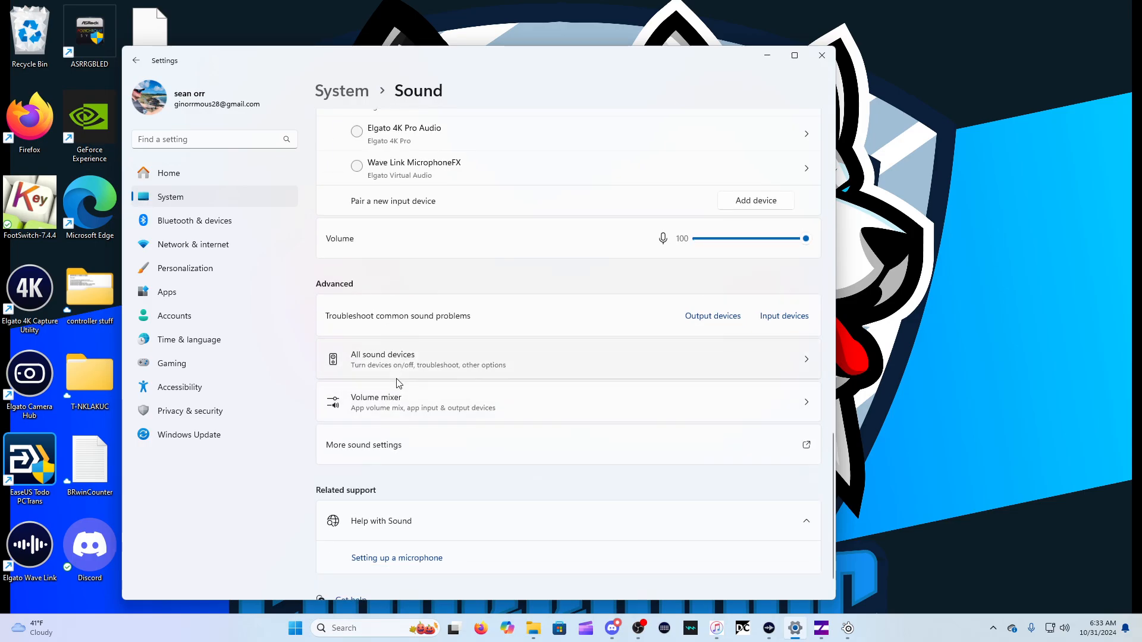
{"action": "scroll", "coordinate": [426, 375], "scroll_direction": "down", "scroll_amount": 2}
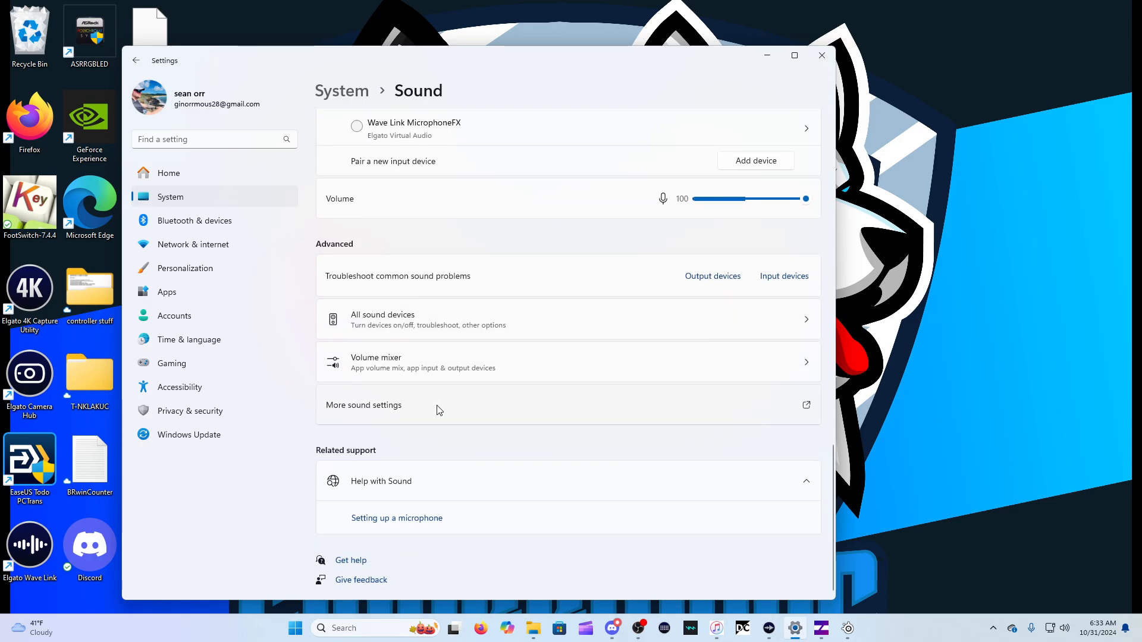
{"action": "left_click", "coordinate": [439, 410]}
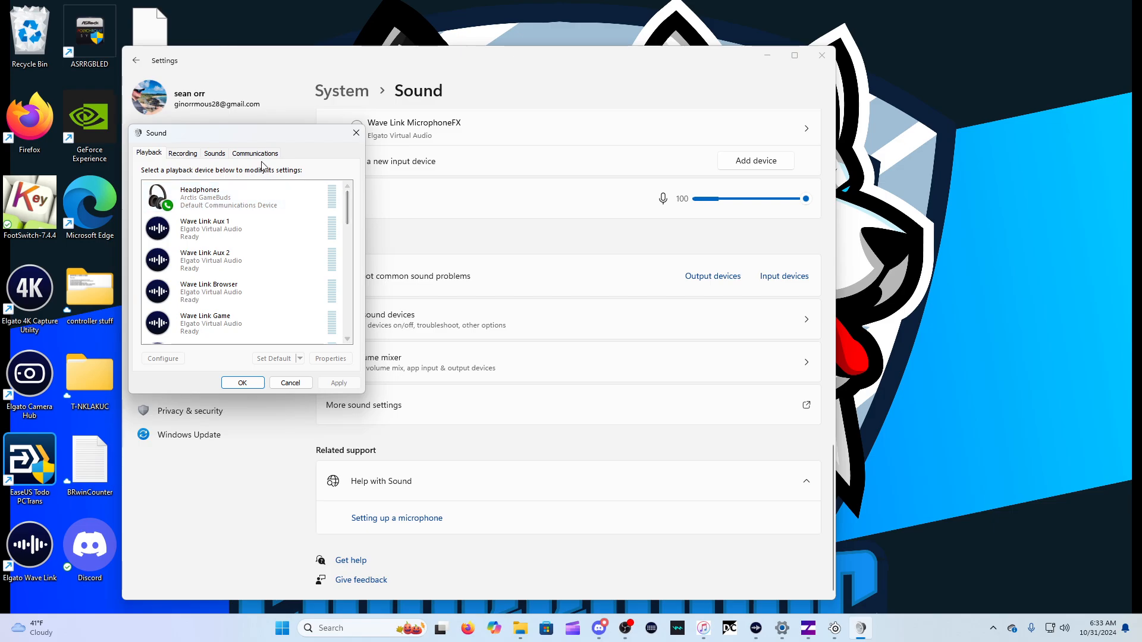
{"action": "left_click_drag", "start_coordinate": [259, 140], "coordinate": [483, 172]}
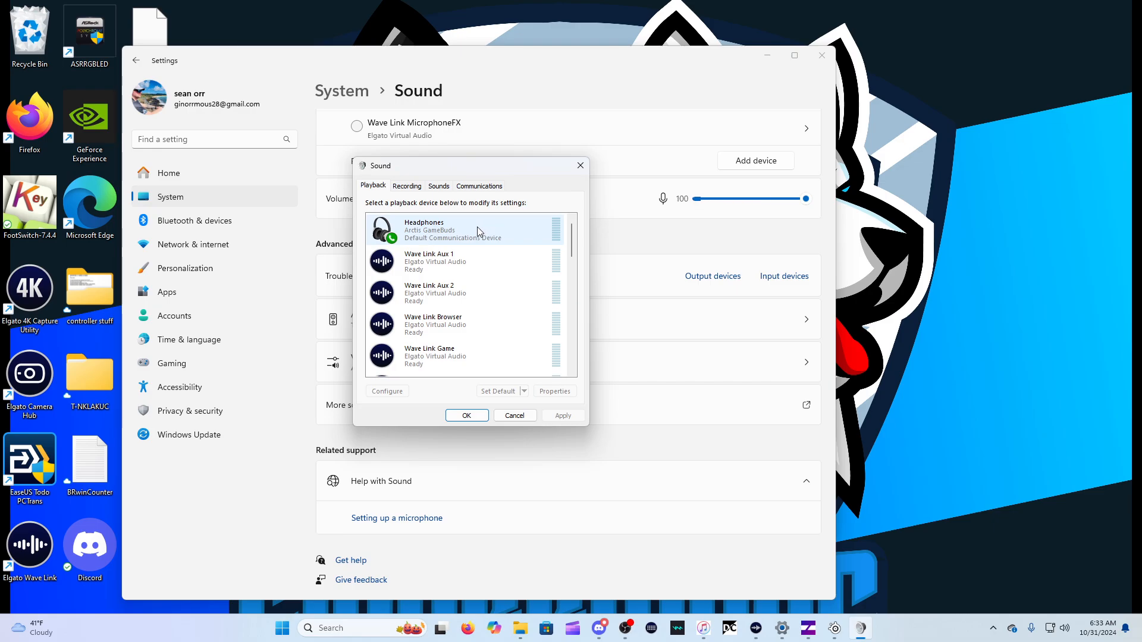
Review the Arctis GameBuds headphones' levels, enhancements, advanced and spatial sound properties, then close them
{"action": "right_click", "coordinate": [515, 237]}
{"action": "left_click", "coordinate": [571, 316]}
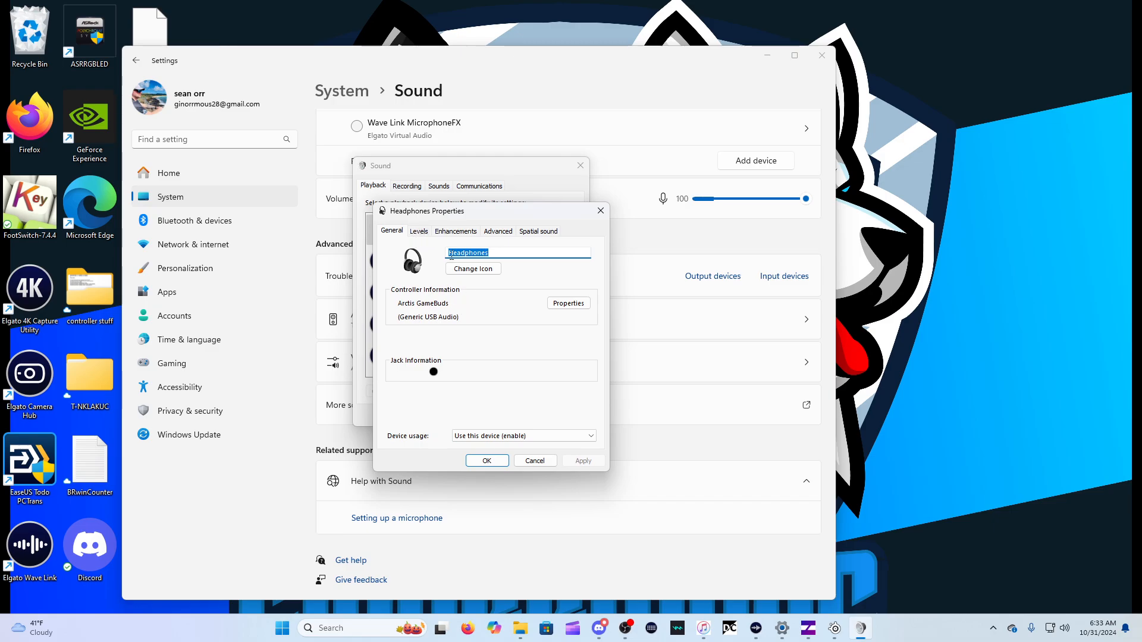
{"action": "left_click", "coordinate": [428, 233]}
{"action": "left_click", "coordinate": [452, 234]}
{"action": "left_click", "coordinate": [503, 235]}
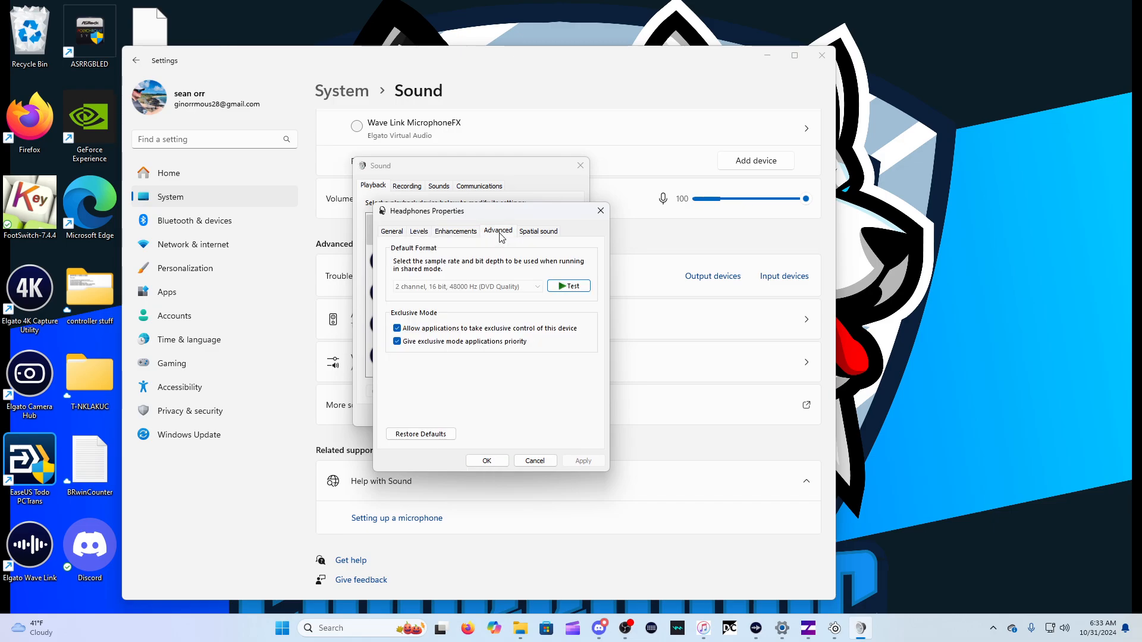
{"action": "left_click", "coordinate": [535, 234]}
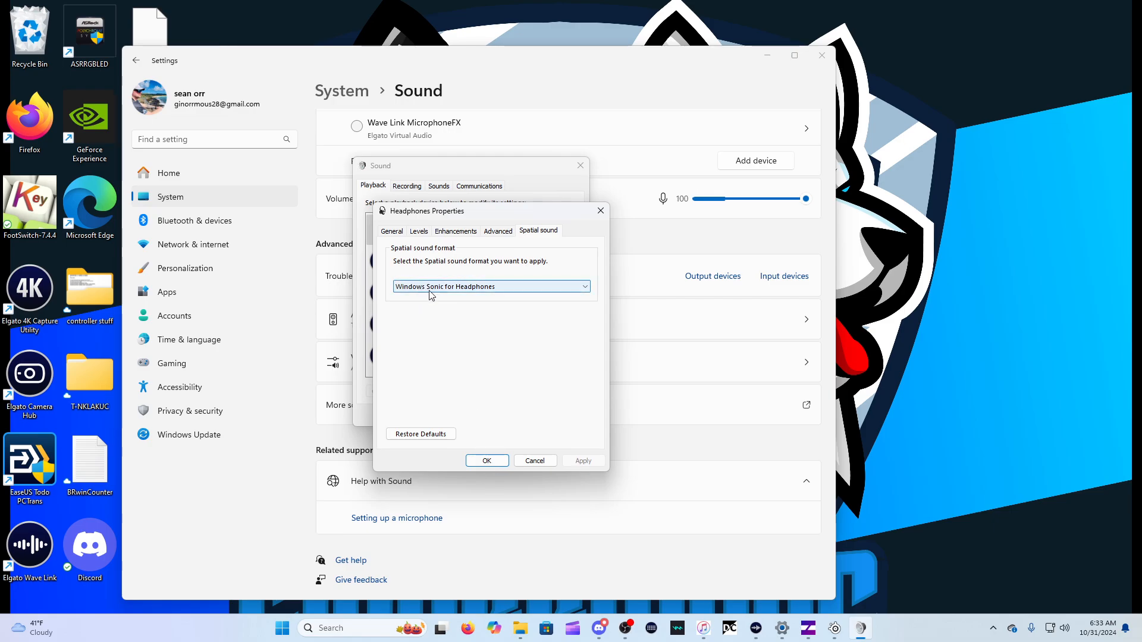
{"action": "left_click", "coordinate": [488, 460]}
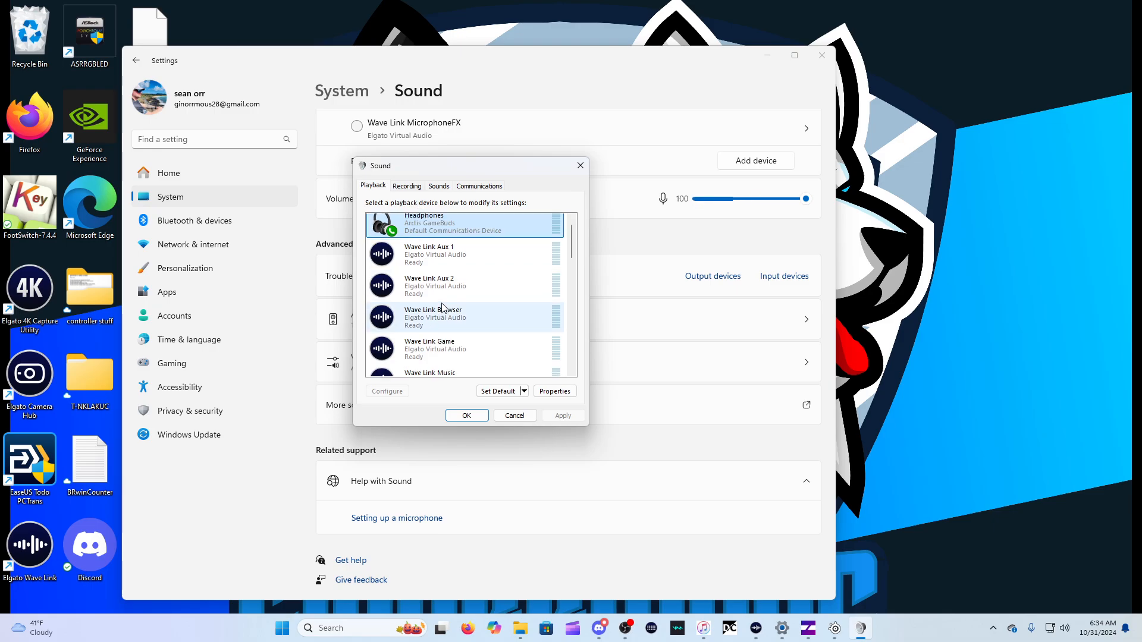
Review the levels, advanced, spatial sound and general properties of the Wave Link System playback device, then cancel and return to the headphones entry
{"action": "scroll", "coordinate": [446, 304], "scroll_direction": "down", "scroll_amount": 2}
{"action": "scroll", "coordinate": [447, 308], "scroll_direction": "down", "scroll_amount": 2}
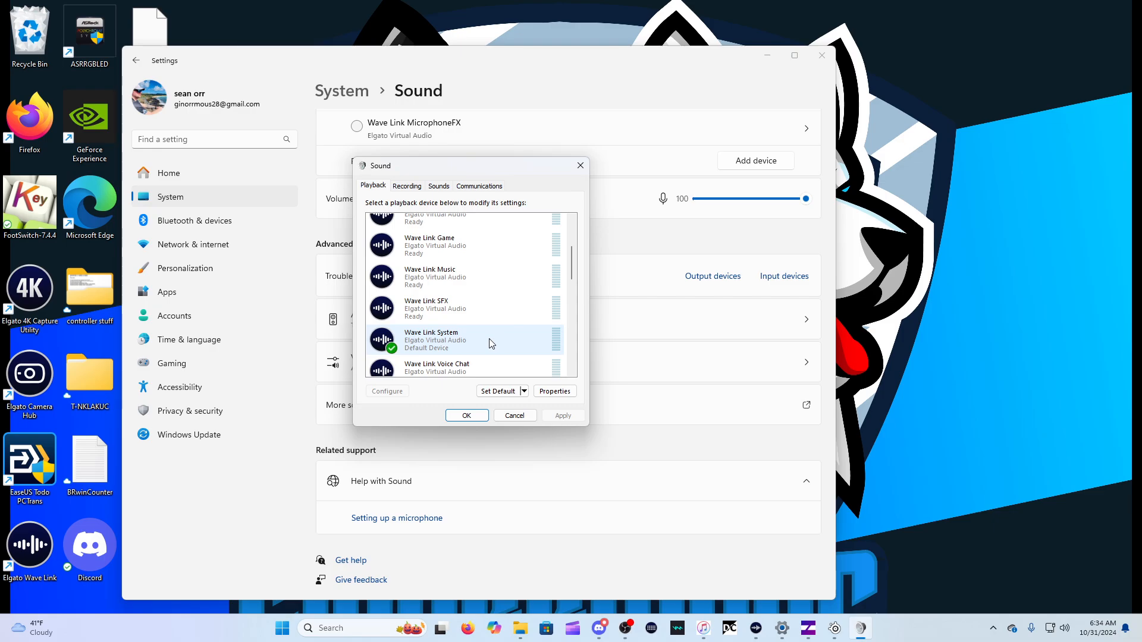
{"action": "right_click", "coordinate": [490, 343]}
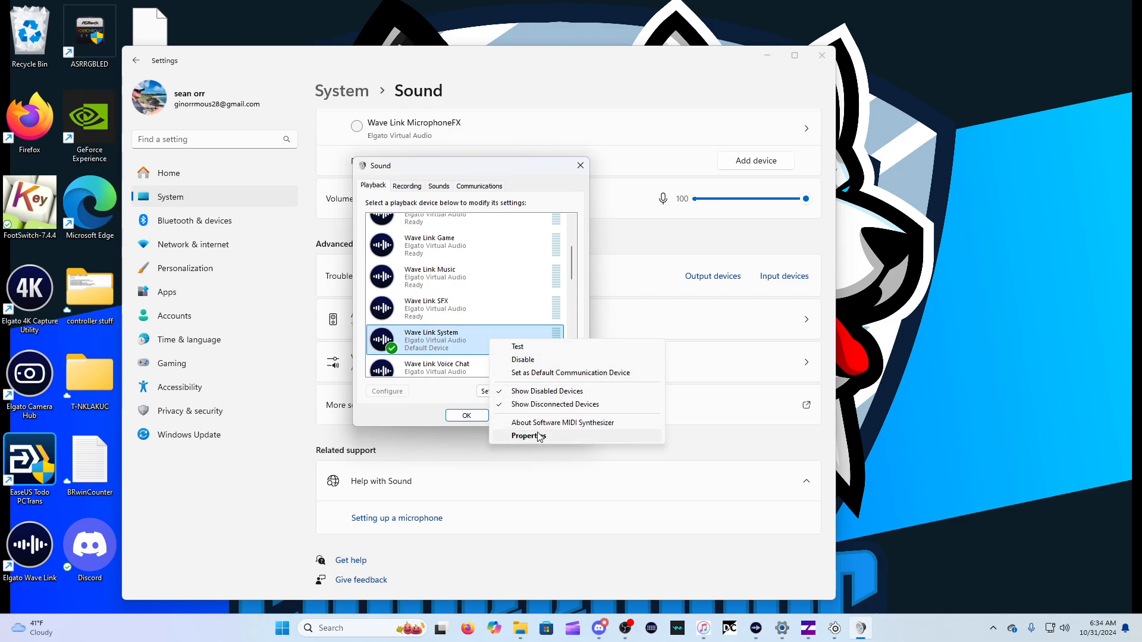
{"action": "left_click", "coordinate": [500, 435]}
{"action": "left_click", "coordinate": [419, 232]}
{"action": "left_click", "coordinate": [449, 231]}
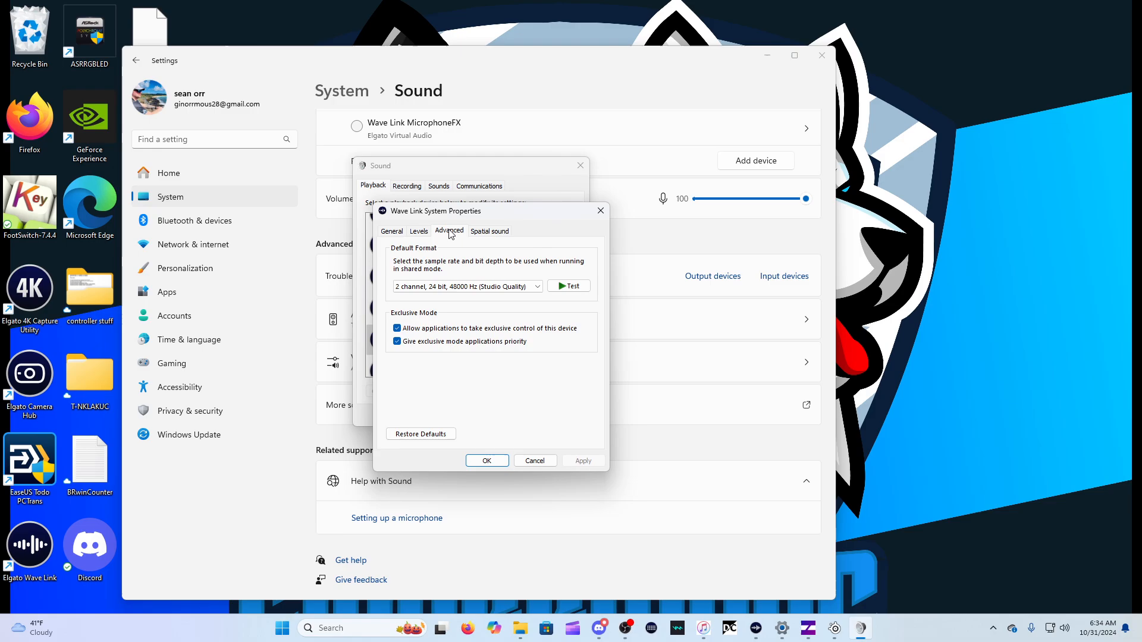
{"action": "left_click", "coordinate": [489, 231]}
{"action": "left_click", "coordinate": [393, 232]}
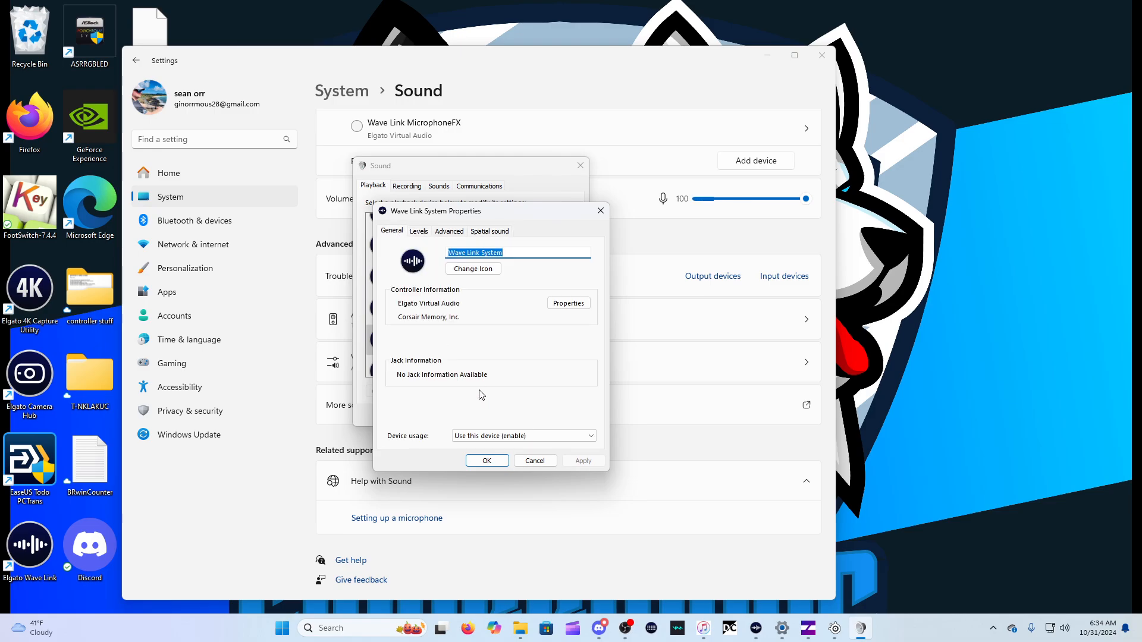
{"action": "left_click", "coordinate": [537, 461]}
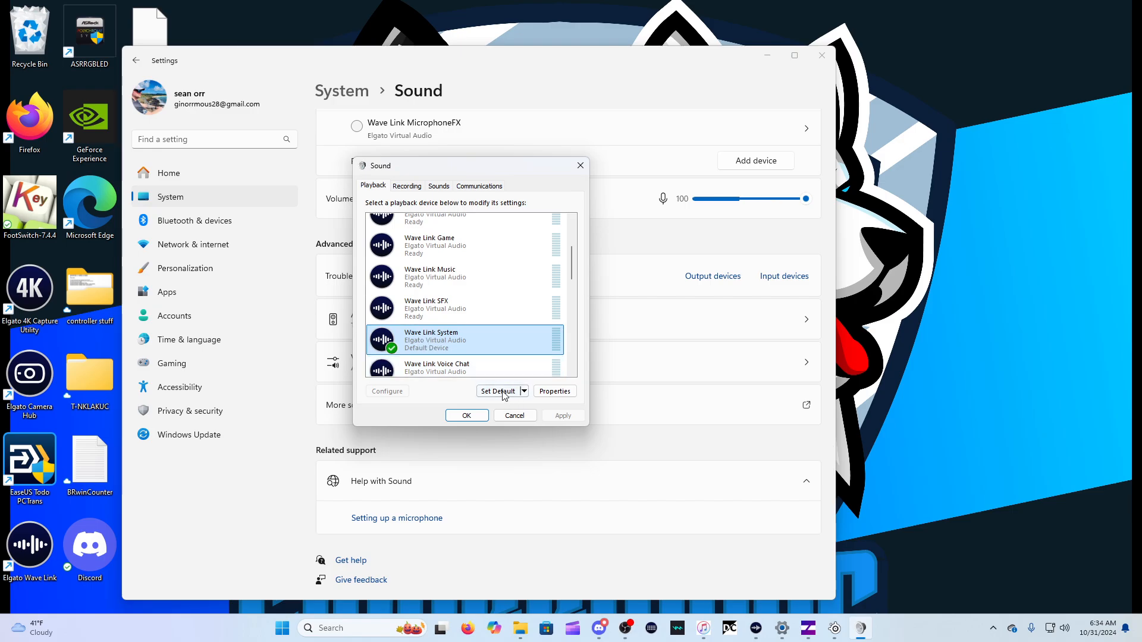
{"action": "scroll", "coordinate": [510, 341], "scroll_direction": "up", "scroll_amount": 1}
{"action": "scroll", "coordinate": [569, 267], "scroll_direction": "up", "scroll_amount": 3}
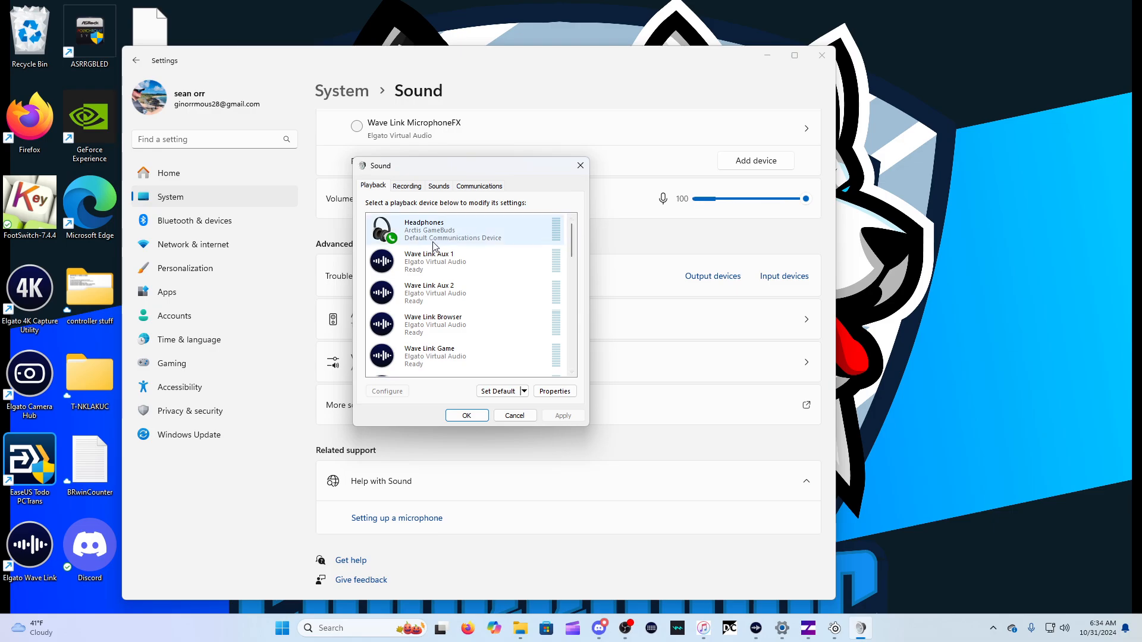
Enable Listen to this device for the Arctis GameBuds headset microphone in the recording devices and confirm its properties
{"action": "mouse_move", "coordinate": [573, 248]}
{"action": "left_mouse_down"}
{"action": "mouse_move", "coordinate": [558, 324]}
{"action": "mouse_move", "coordinate": [573, 243]}
{"action": "left_mouse_up"}
{"action": "left_click", "coordinate": [406, 186]}
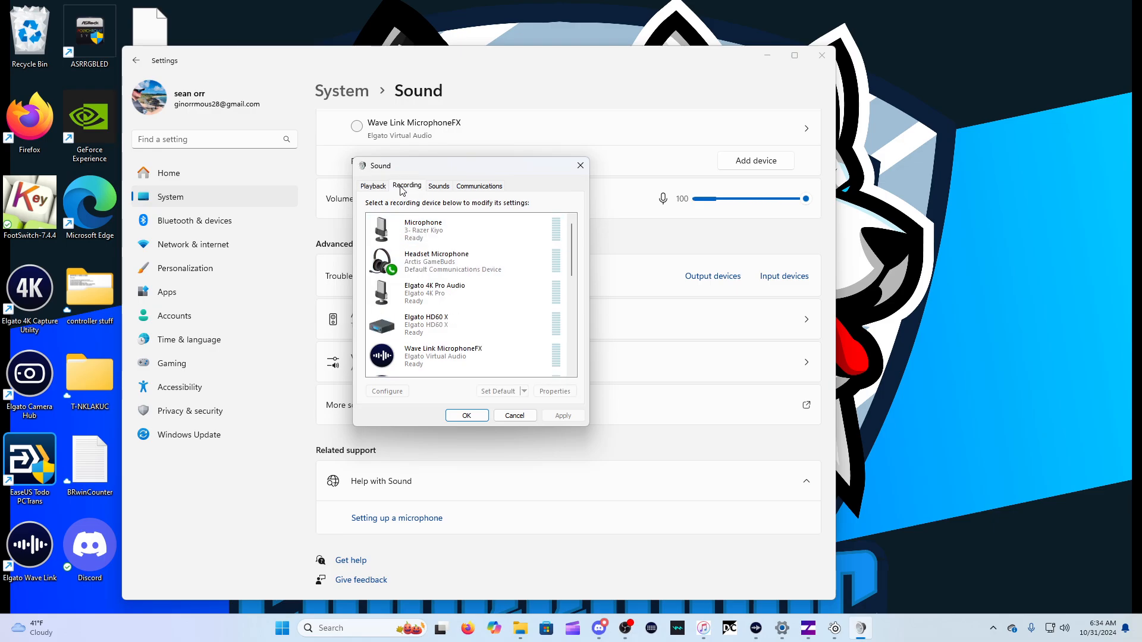
{"action": "left_click", "coordinate": [491, 258]}
{"action": "right_click", "coordinate": [492, 258]}
{"action": "left_click", "coordinate": [523, 343]}
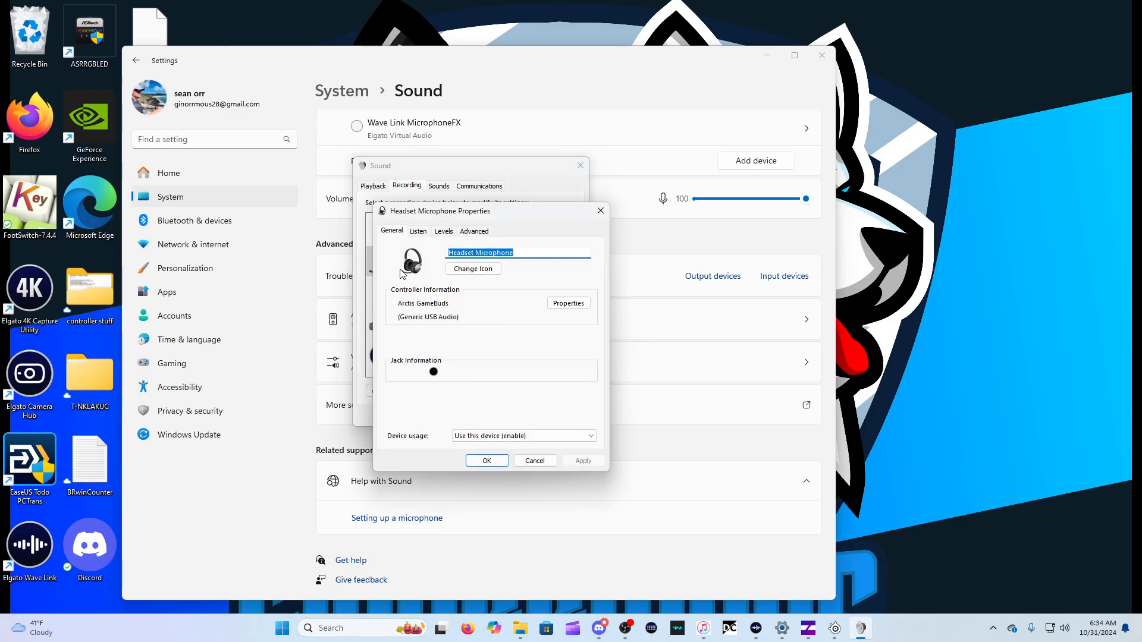
{"action": "left_click", "coordinate": [418, 231]}
{"action": "left_click", "coordinate": [390, 318]}
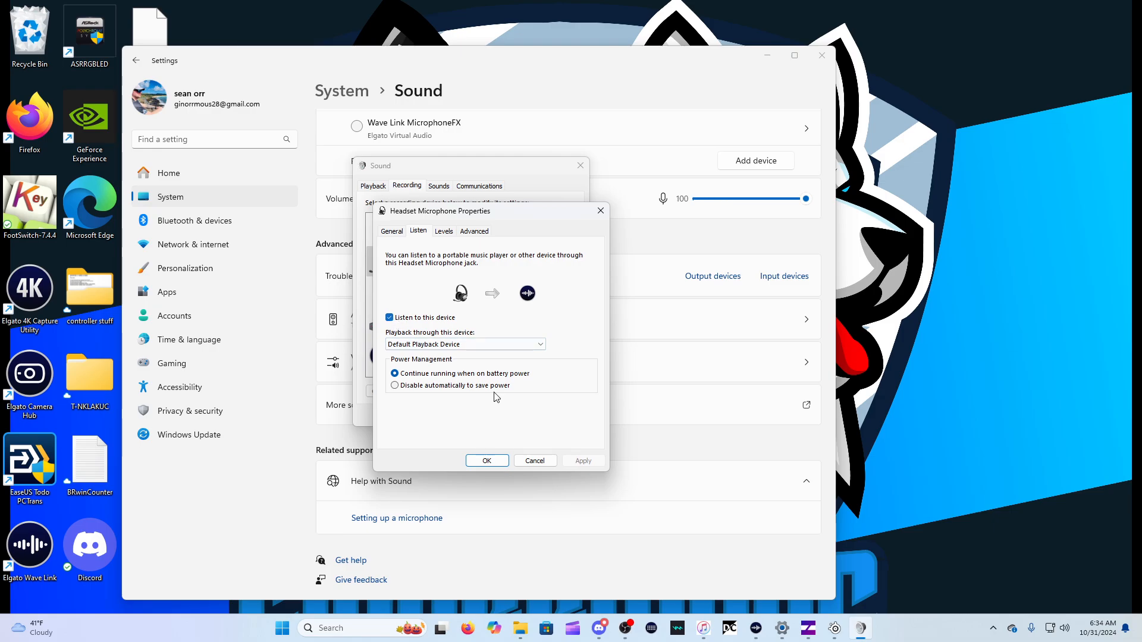
{"action": "left_click", "coordinate": [494, 460]}
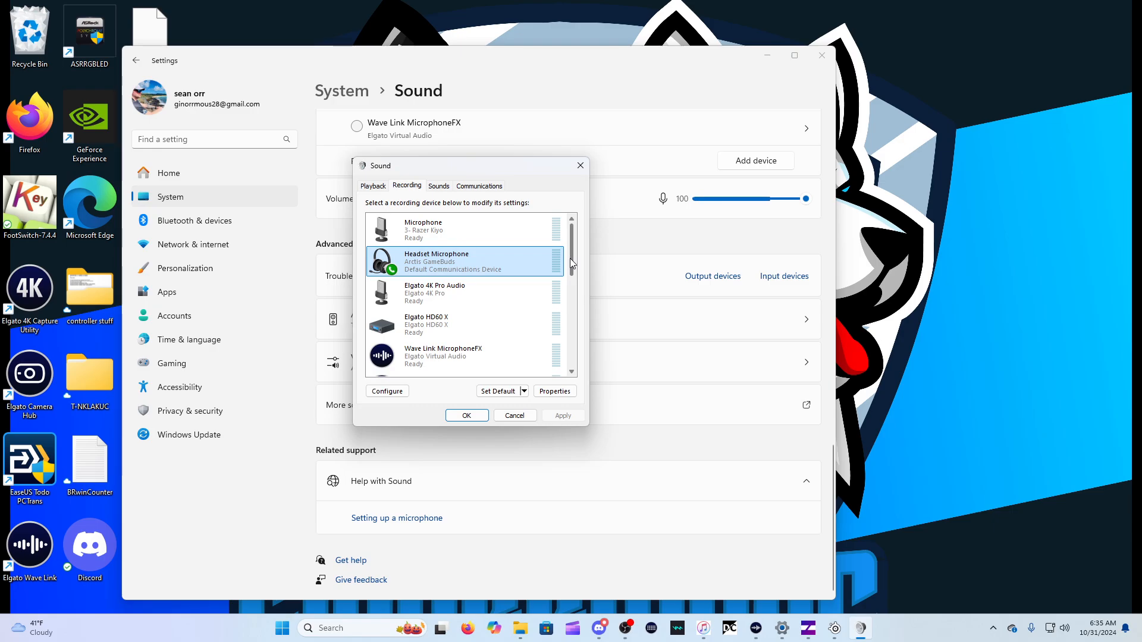
Check the Listen settings of the Yeti Stereo Microphone recording device, then close its properties
{"action": "left_click_drag", "start_coordinate": [573, 261], "coordinate": [566, 351]}
{"action": "left_click", "coordinate": [542, 369]}
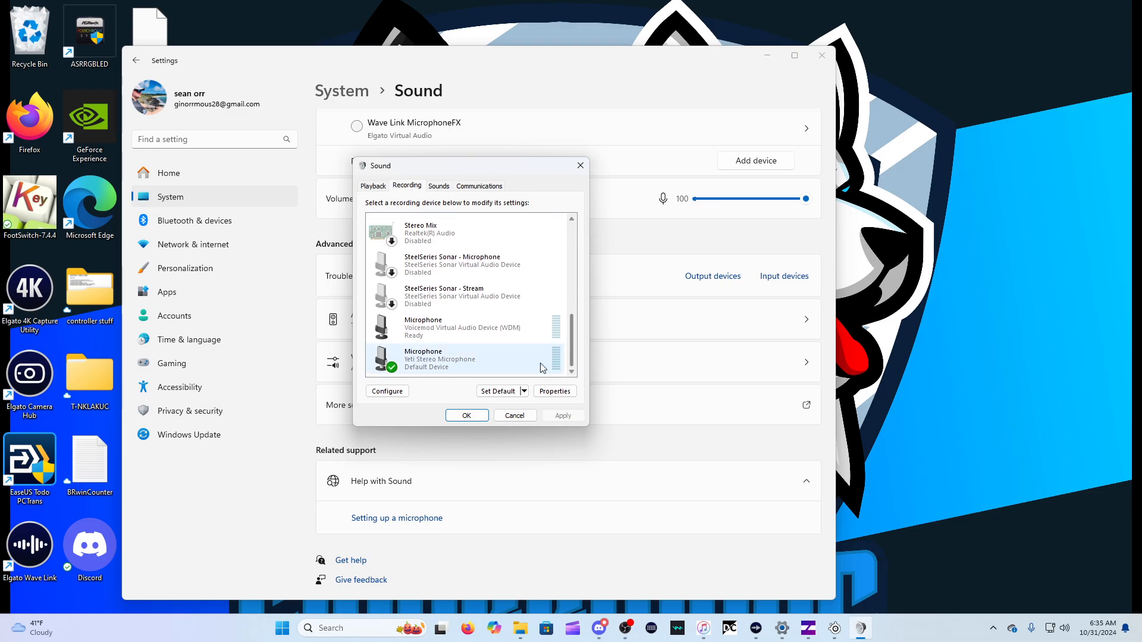
{"action": "right_click", "coordinate": [503, 363]}
{"action": "left_click", "coordinate": [535, 444]}
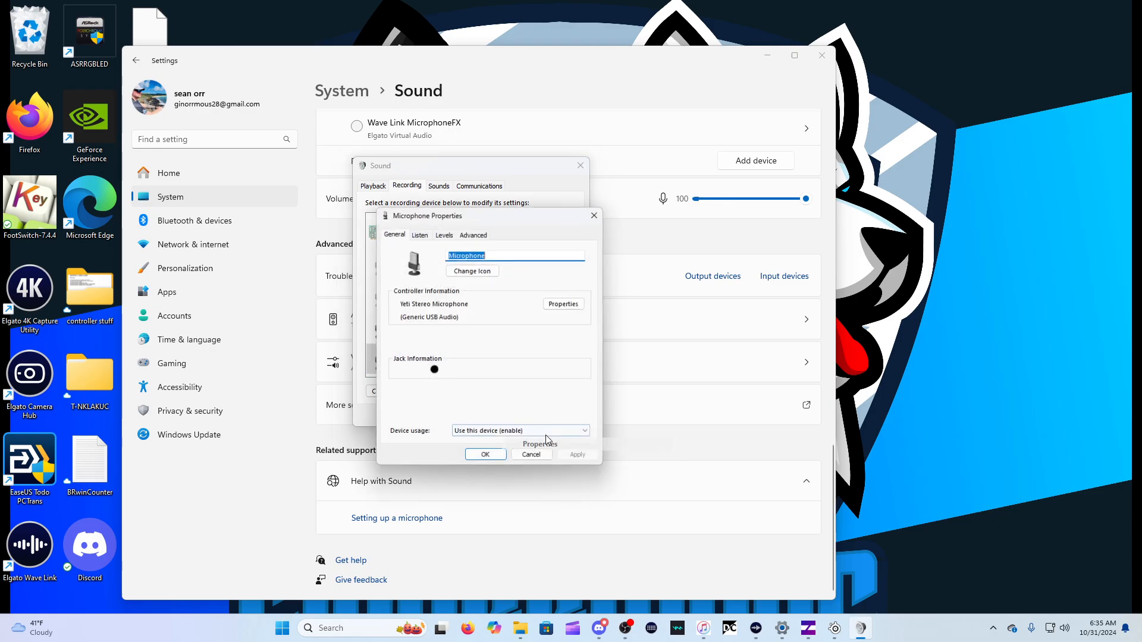
{"action": "left_click", "coordinate": [422, 232]}
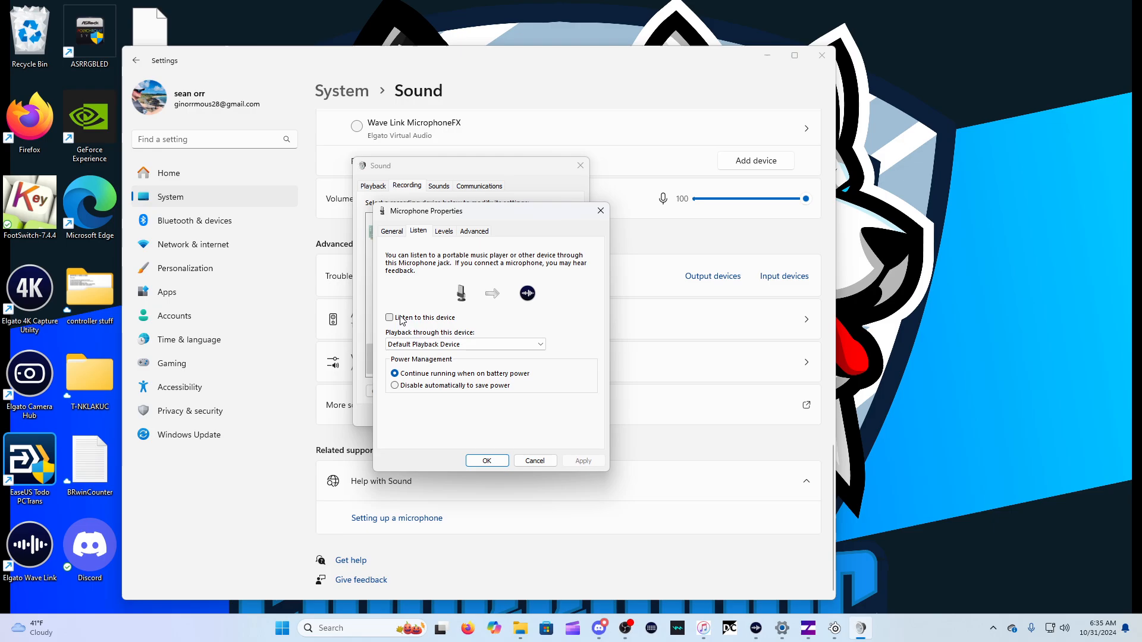
{"action": "left_click", "coordinate": [487, 461]}
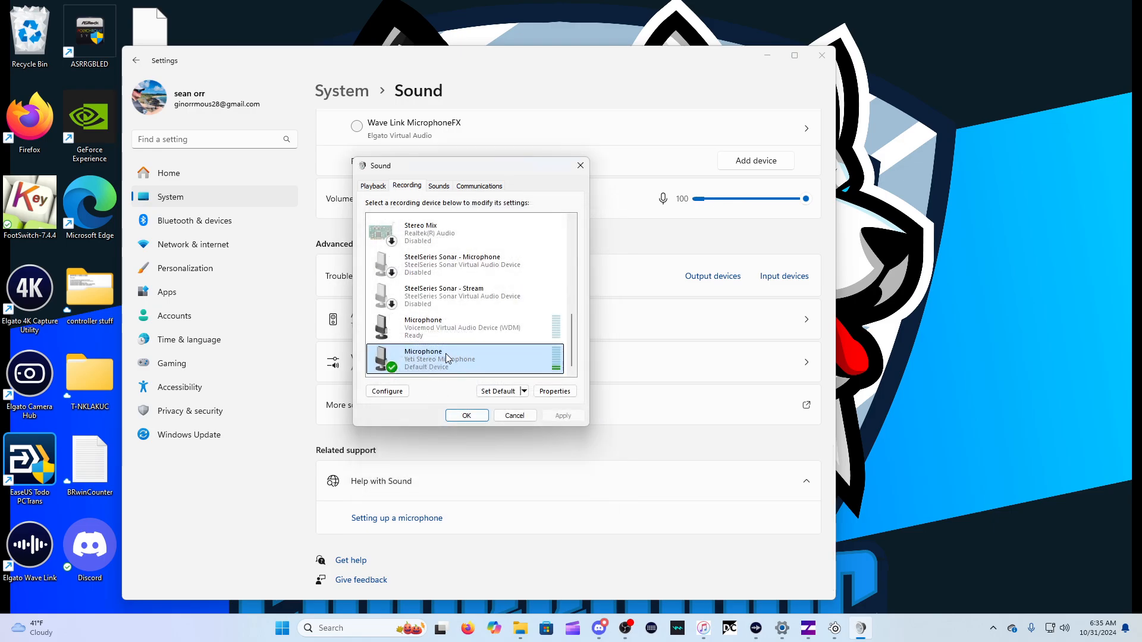
Look through the recording devices, comparing the Arctis GameBuds headset microphone with the Yeti Stereo Microphone
{"action": "scroll", "coordinate": [451, 357], "scroll_direction": "up", "scroll_amount": 1}
{"action": "scroll", "coordinate": [451, 357], "scroll_direction": "down", "scroll_amount": 1}
{"action": "scroll", "coordinate": [451, 357], "scroll_direction": "down", "scroll_amount": 1}
{"action": "left_click_drag", "start_coordinate": [569, 338], "coordinate": [565, 244]}
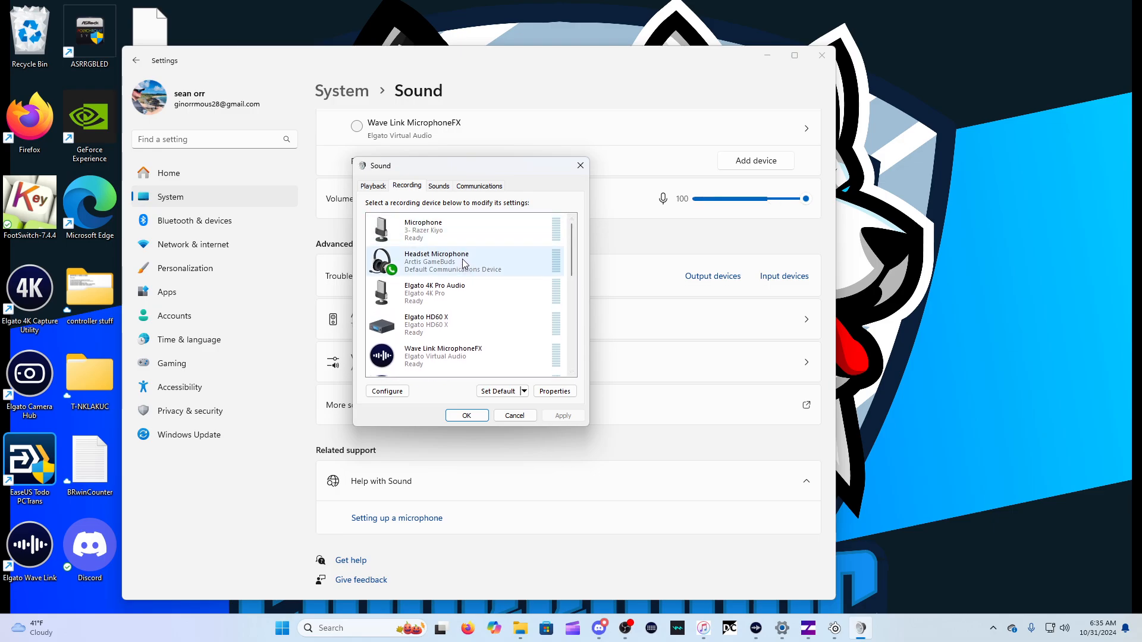
{"action": "scroll", "coordinate": [573, 267], "scroll_direction": "down", "scroll_amount": 3}
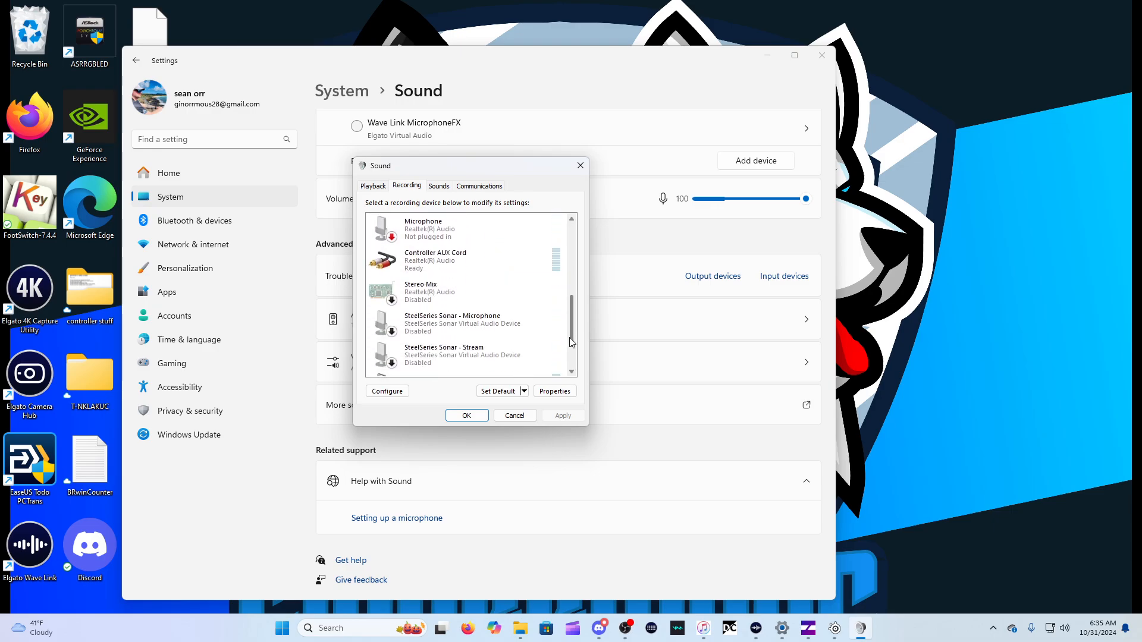
{"action": "left_click", "coordinate": [454, 361]}
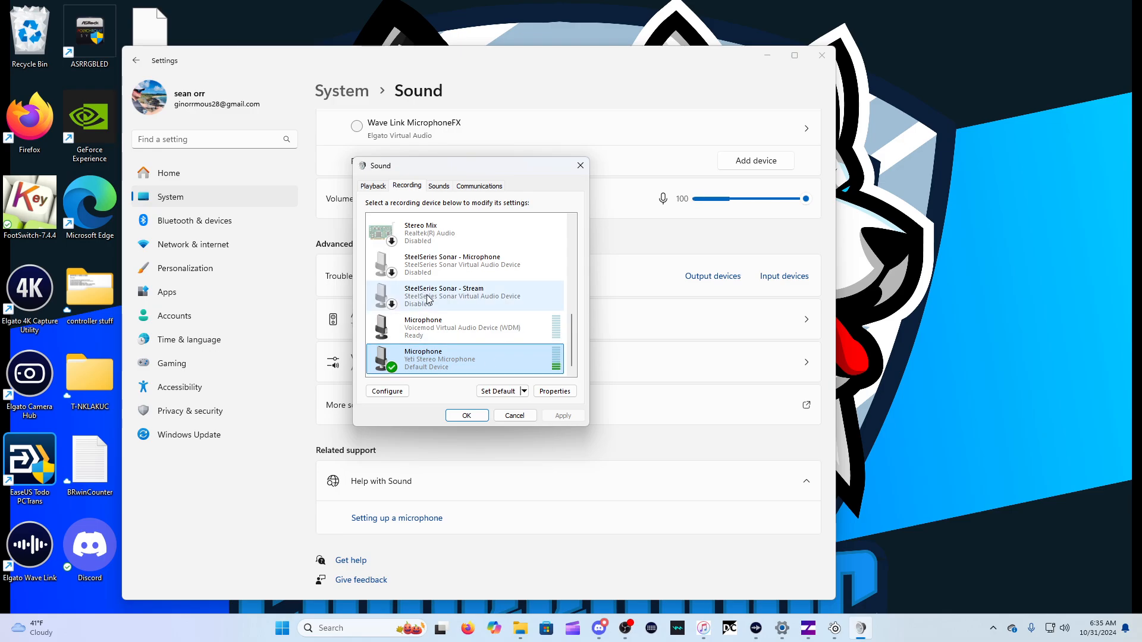
Review the playback devices down to Wave Link System, then close the Sound dialog
{"action": "left_click", "coordinate": [374, 186]}
{"action": "scroll", "coordinate": [521, 306], "scroll_direction": "down", "scroll_amount": 1}
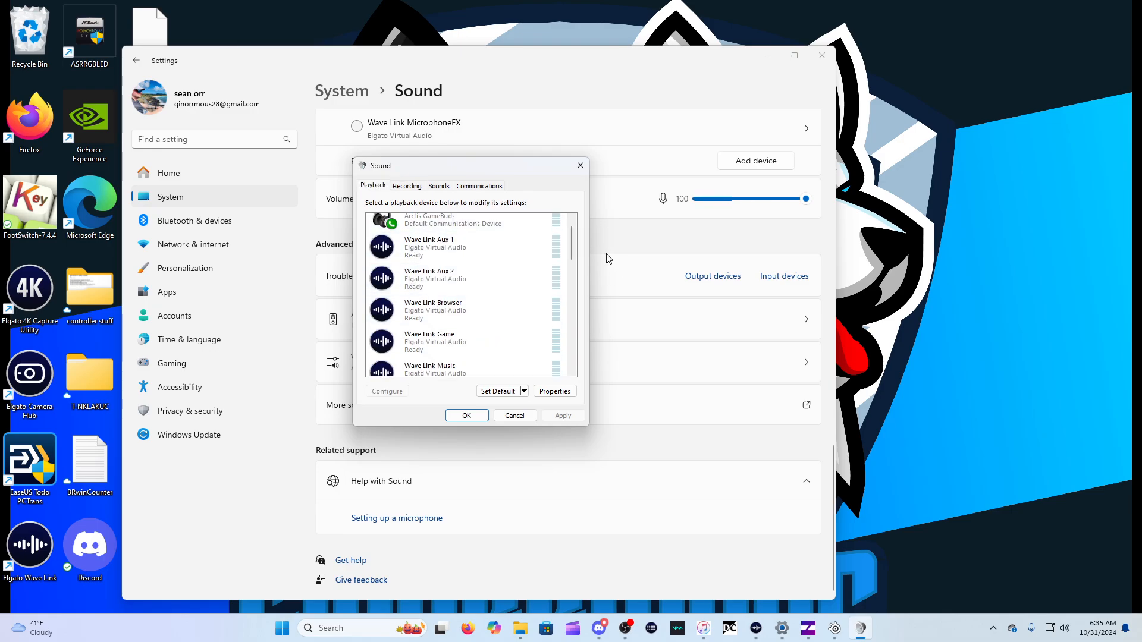
{"action": "left_click_drag", "start_coordinate": [573, 251], "coordinate": [572, 287]}
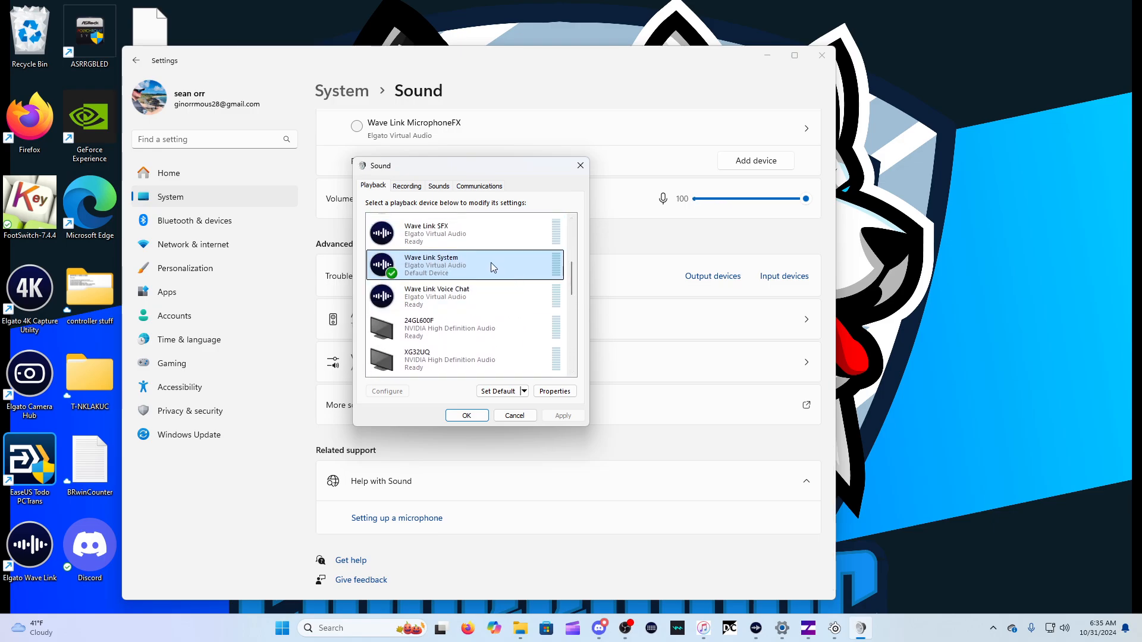
{"action": "left_click", "coordinate": [467, 415]}
Review the output, input and advanced sections of the Sound settings, then switch to OBS
{"action": "scroll", "coordinate": [451, 330], "scroll_direction": "up", "scroll_amount": 15}
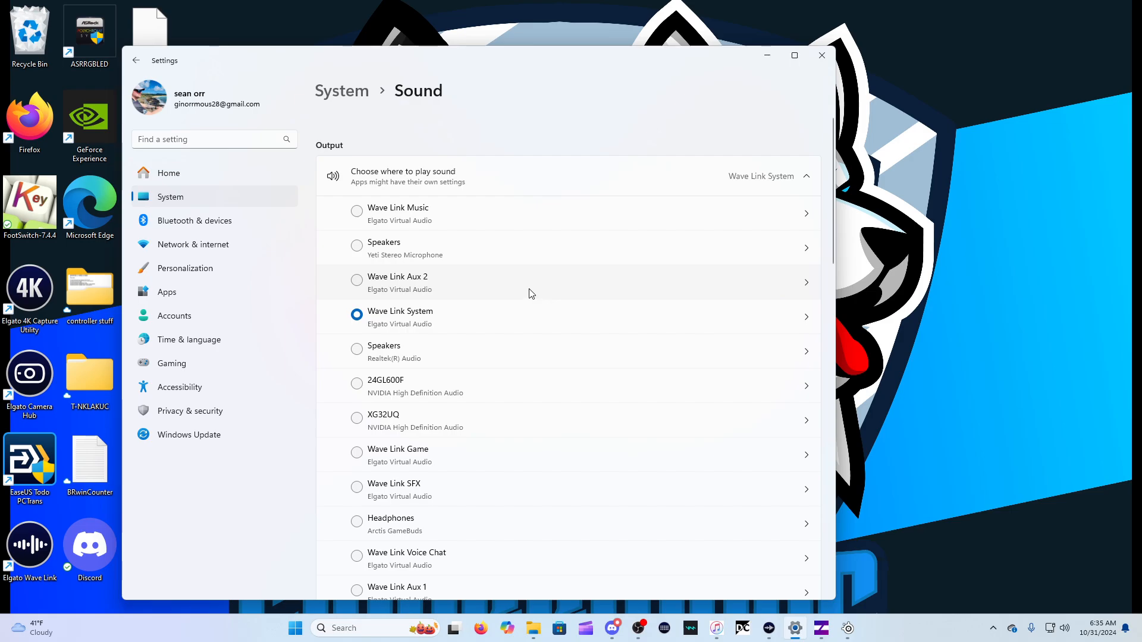
{"action": "scroll", "coordinate": [532, 294], "scroll_direction": "down", "scroll_amount": 15}
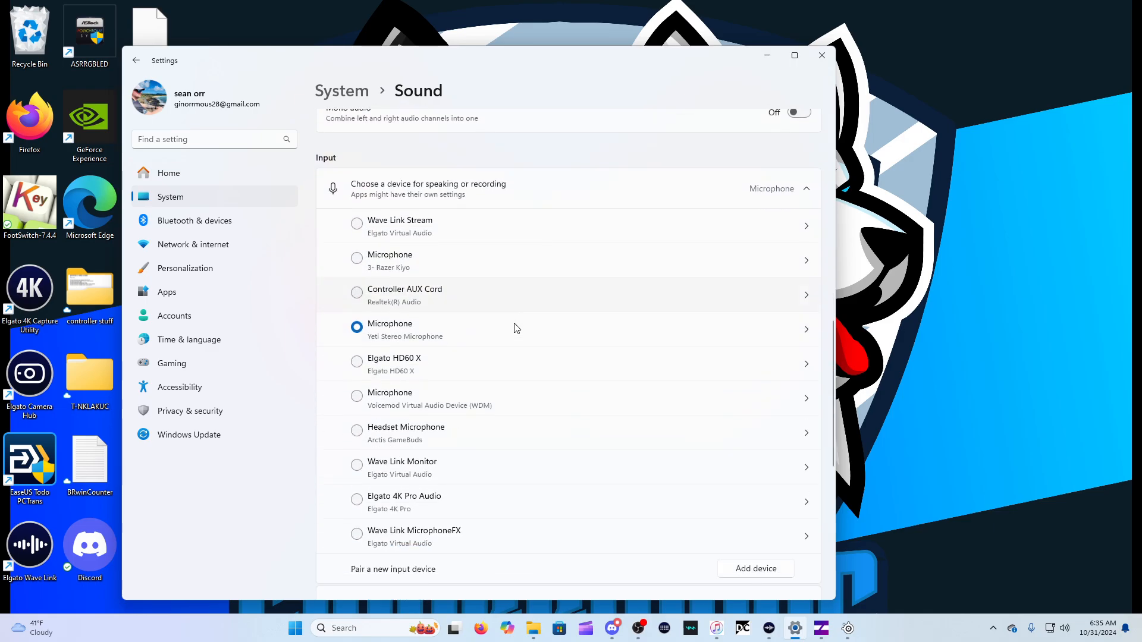
{"action": "scroll", "coordinate": [513, 332], "scroll_direction": "down", "scroll_amount": 3}
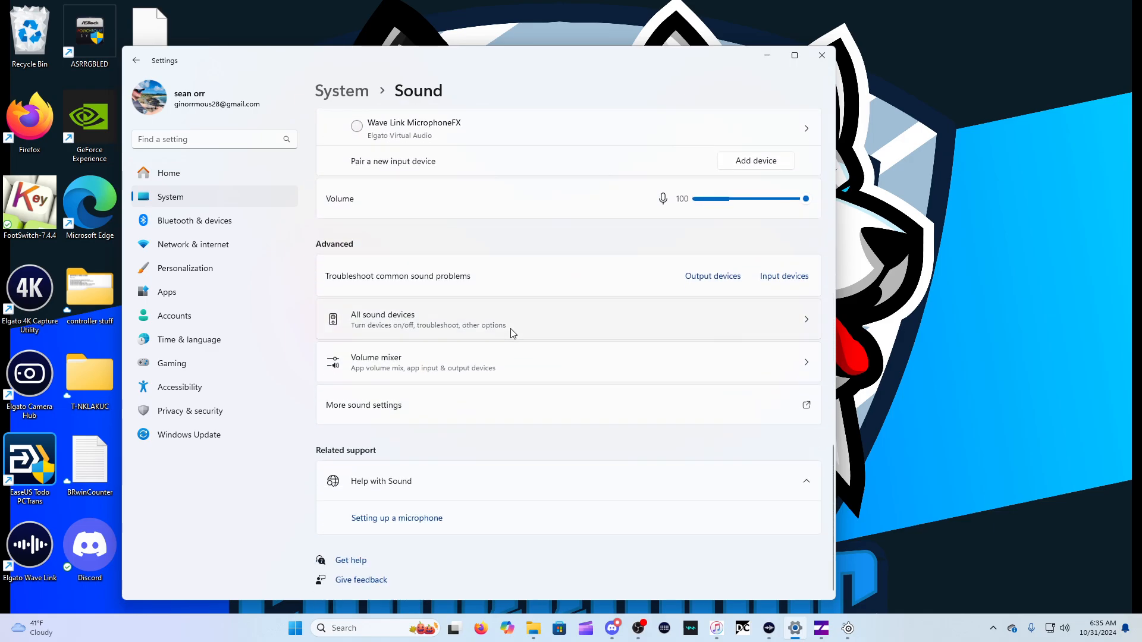
{"action": "scroll", "coordinate": [529, 329], "scroll_direction": "up", "scroll_amount": 15}
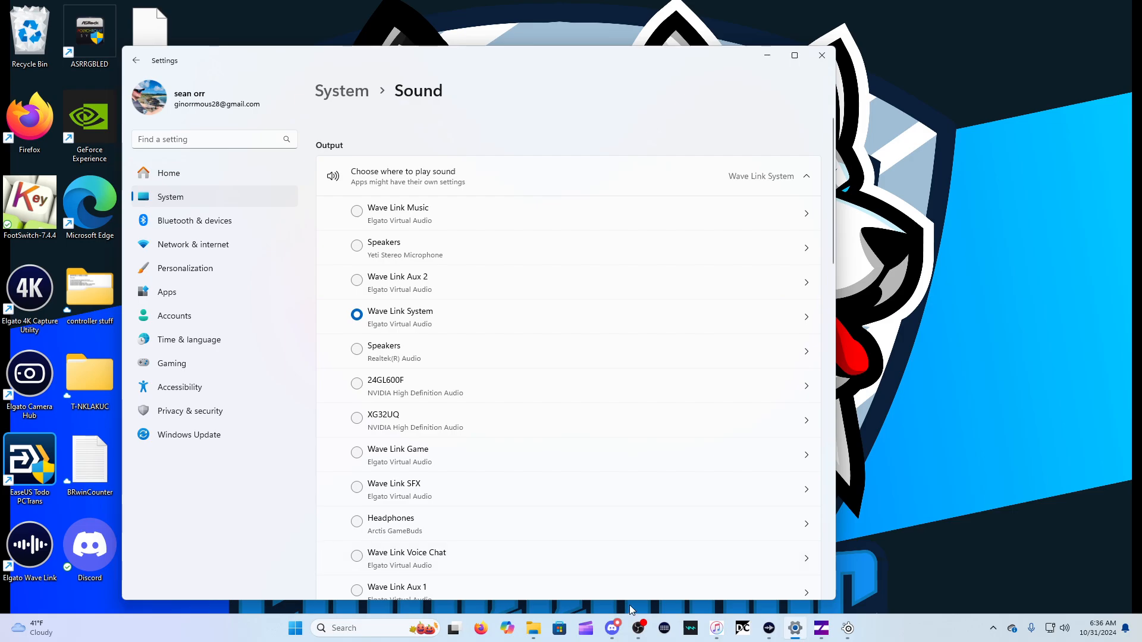
{"action": "left_click", "coordinate": [639, 628]}
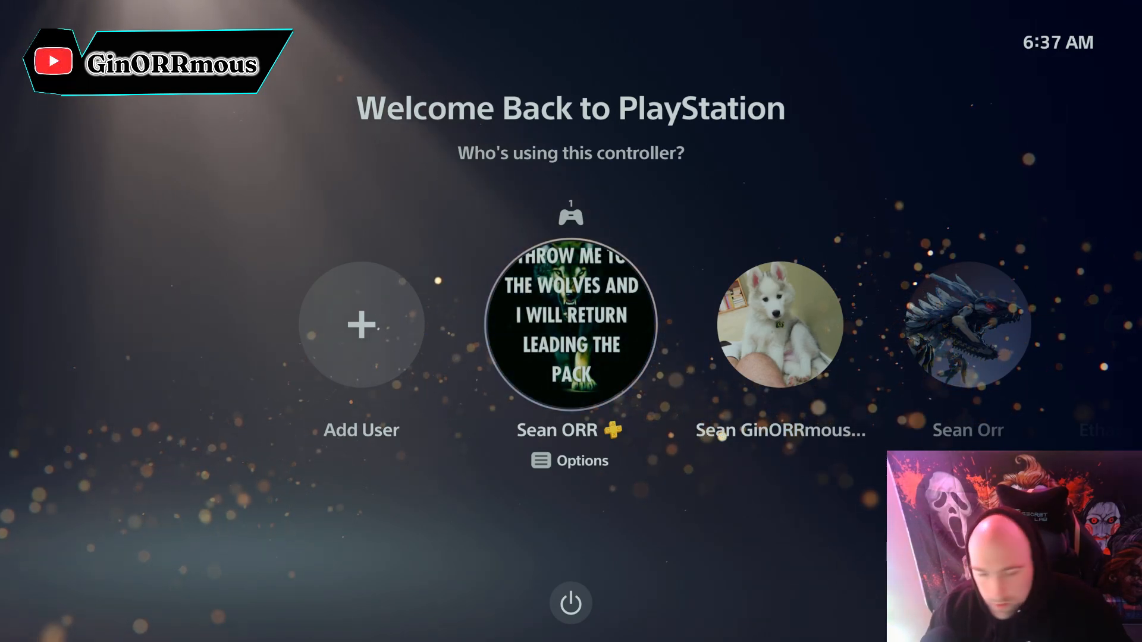
Sign in to the PS5 with the highlighted profile and open the Sound settings from the control center
{"action": "key", "text": "Return"}
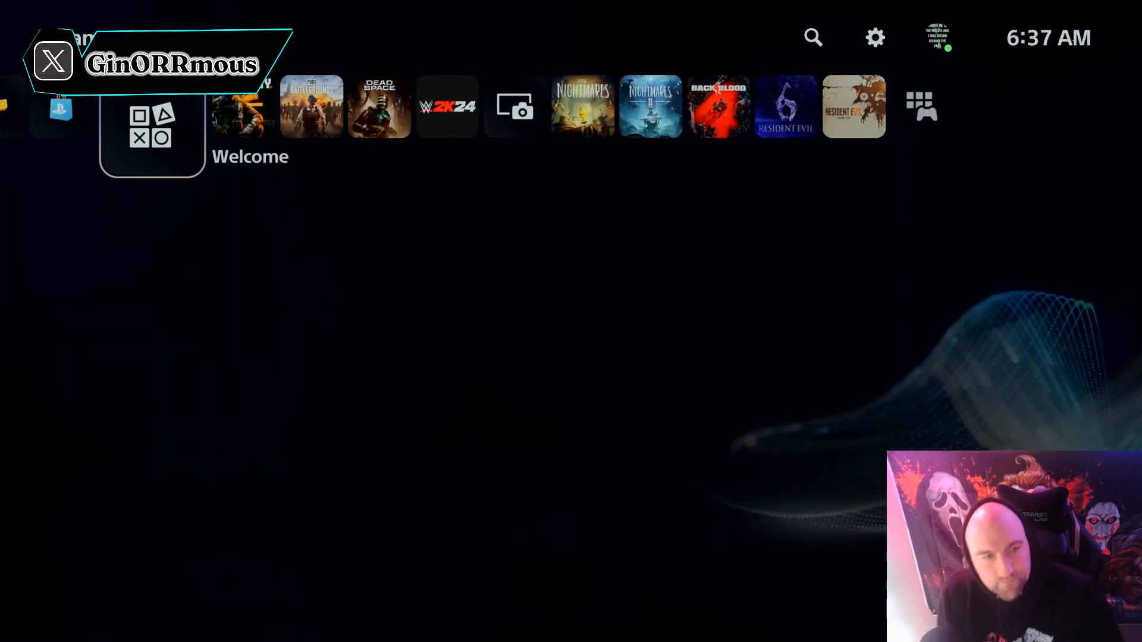
{"action": "key", "text": "Home"}
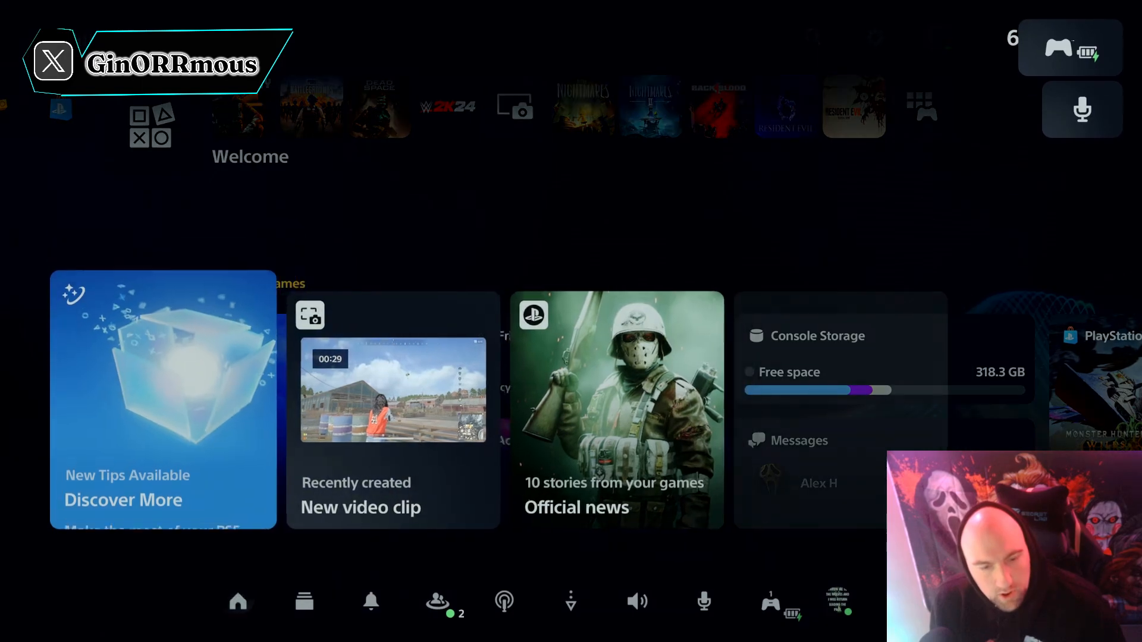
{"action": "key", "text": "Right"}
{"action": "key", "text": "Right"}
{"action": "key", "text": "Right"}
{"action": "key", "text": "Right"}
{"action": "key", "text": "Right"}
{"action": "key", "text": "Right"}
{"action": "key", "text": "Return"}
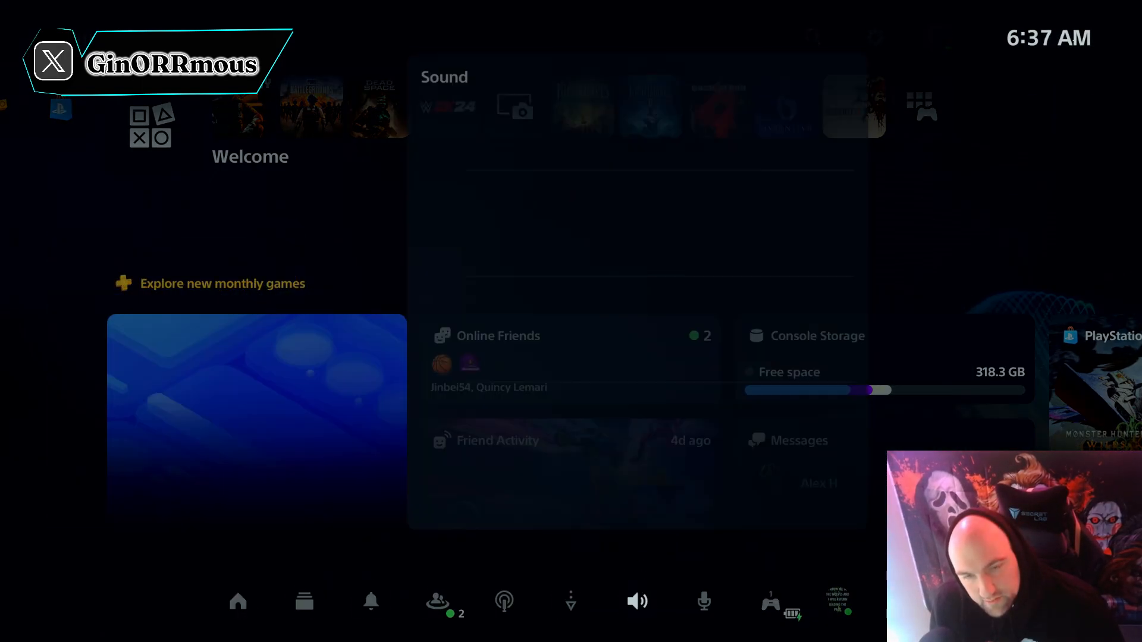
Inspect the PS5 Output Device choices and the Controller Speaker entry without changing the output
{"action": "key", "text": "Down"}
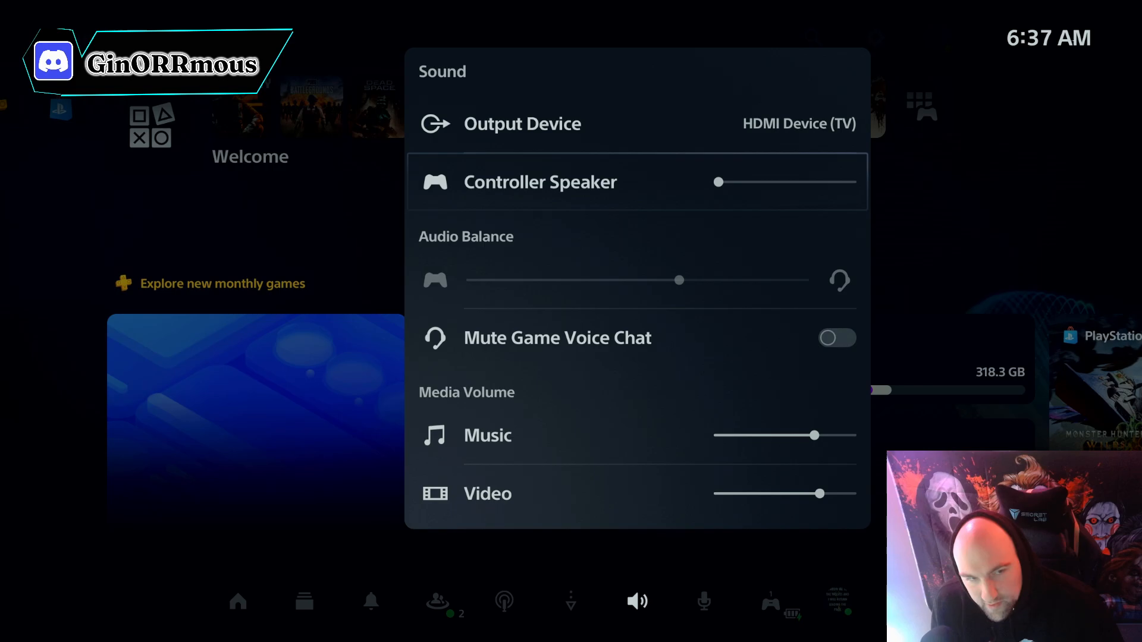
{"action": "key", "text": "Up"}
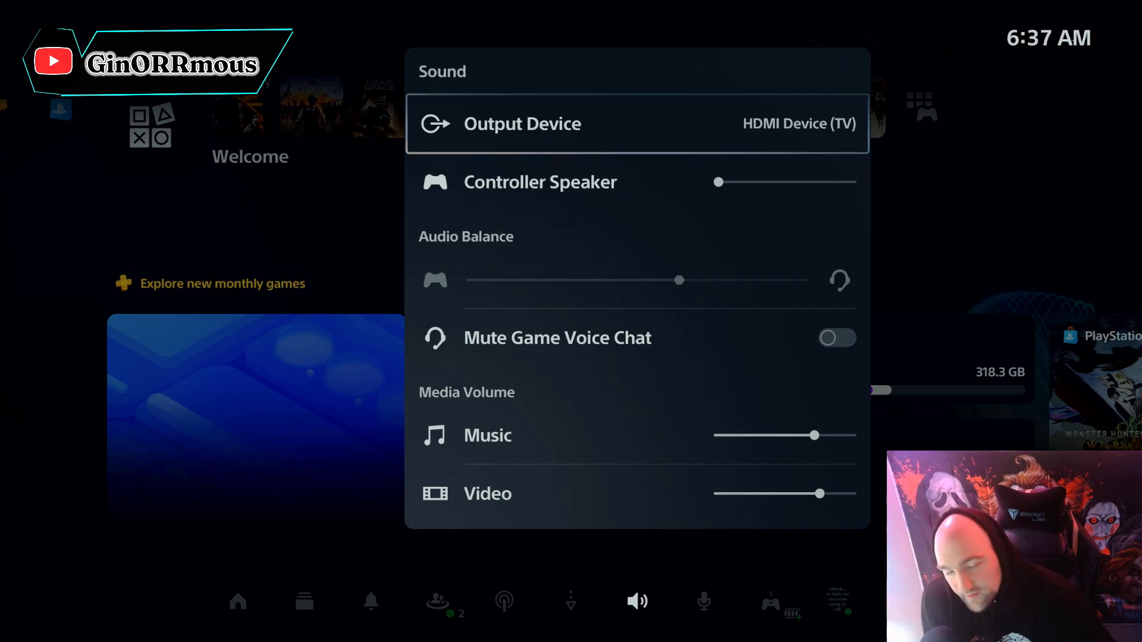
{"action": "key", "text": "Return"}
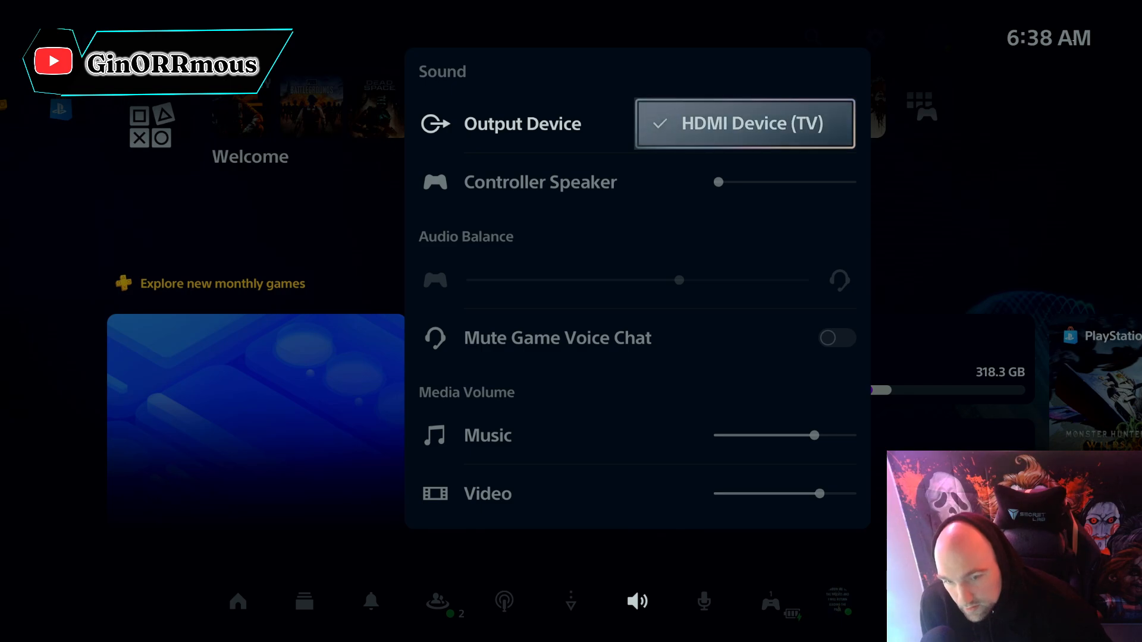
{"action": "key", "text": "Escape"}
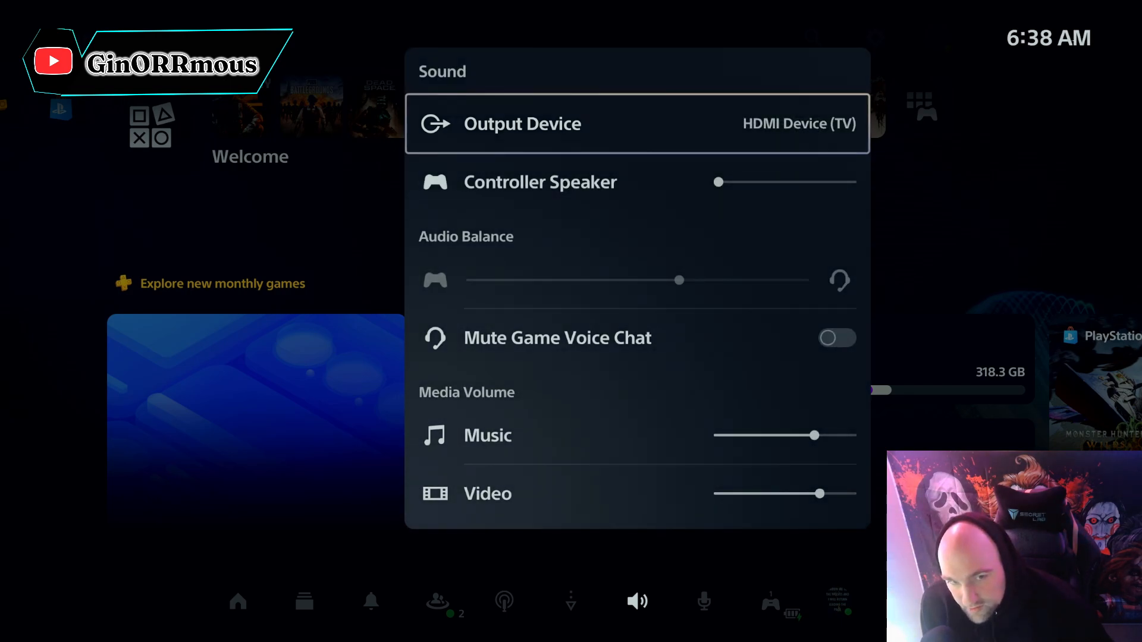
{"action": "key", "text": "Down"}
{"action": "key", "text": "Up"}
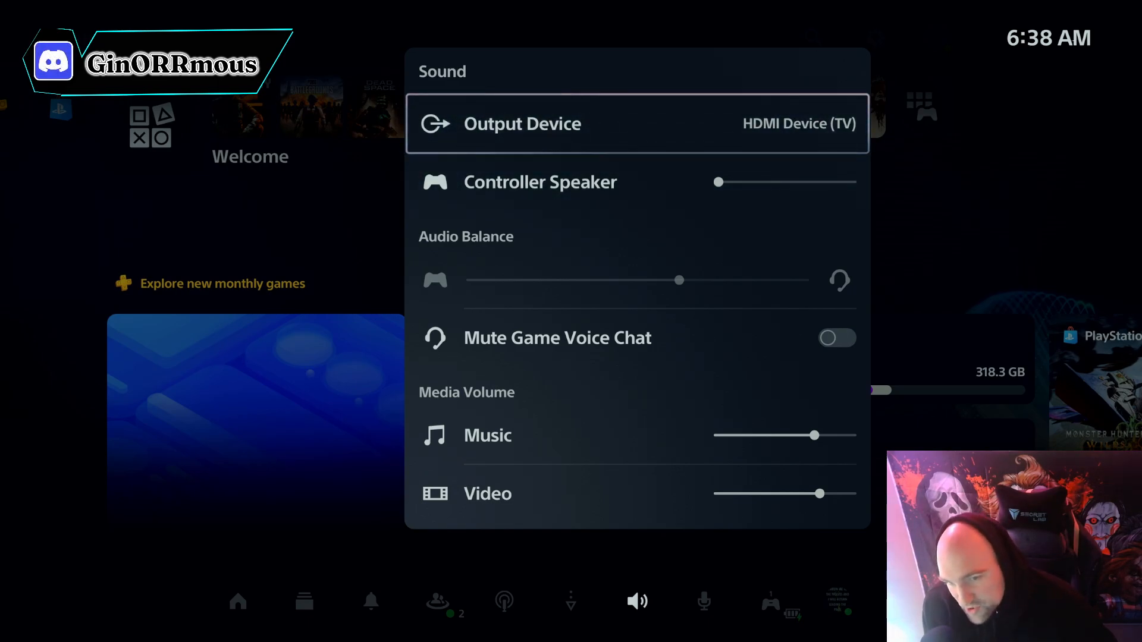
{"action": "key", "text": "Down"}
{"action": "key", "text": "Up"}
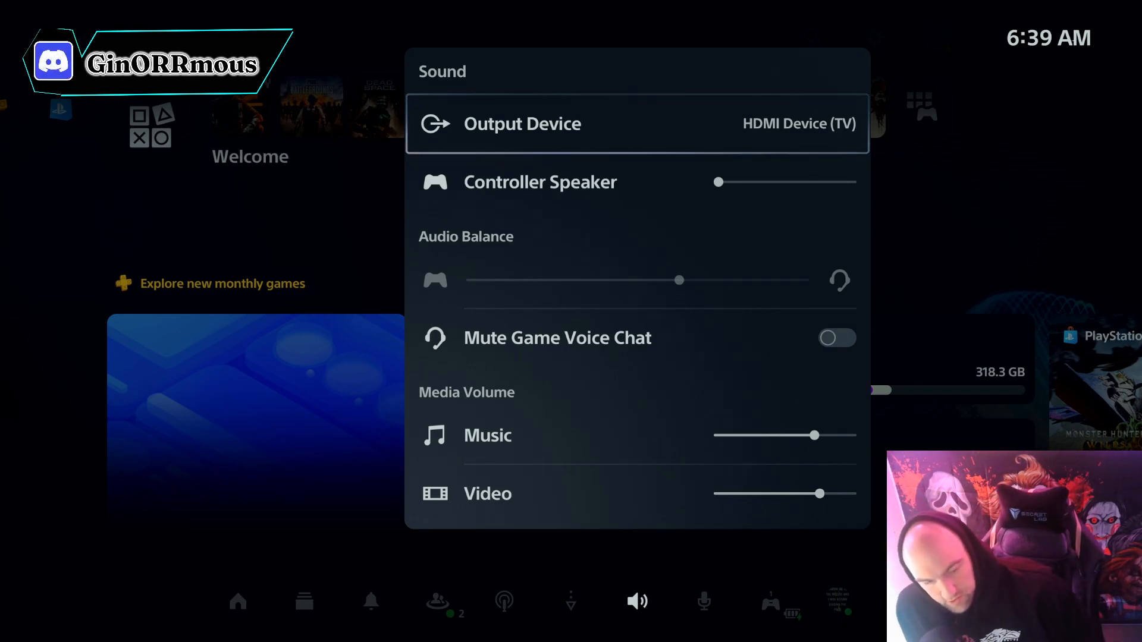
Leave the Sound settings and home screen widgets, then turn off the PS5 through its power options
{"action": "key", "text": "Escape"}
{"action": "key", "text": "Down"}
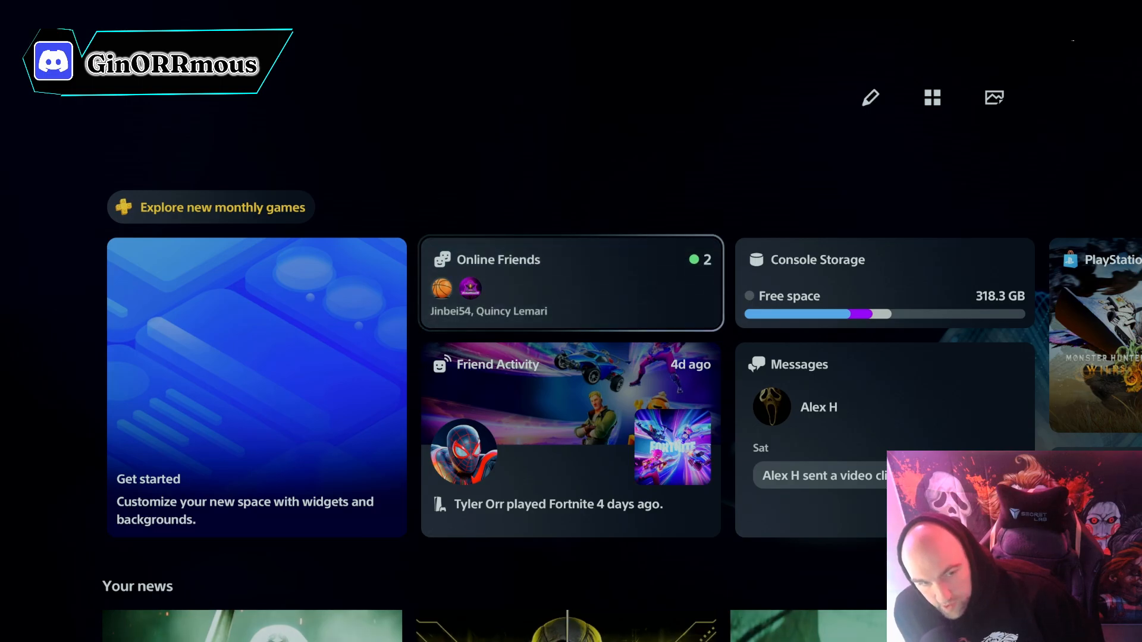
{"action": "key", "text": "Up"}
{"action": "key", "text": "Down"}
{"action": "key", "text": "Home"}
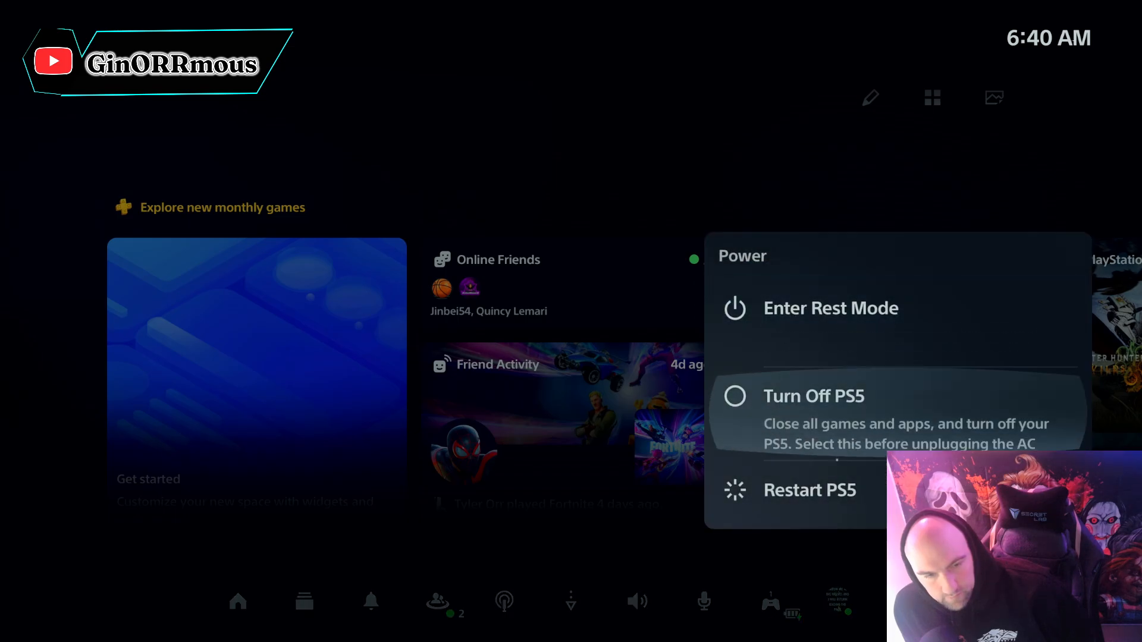
{"action": "key", "text": "Return"}
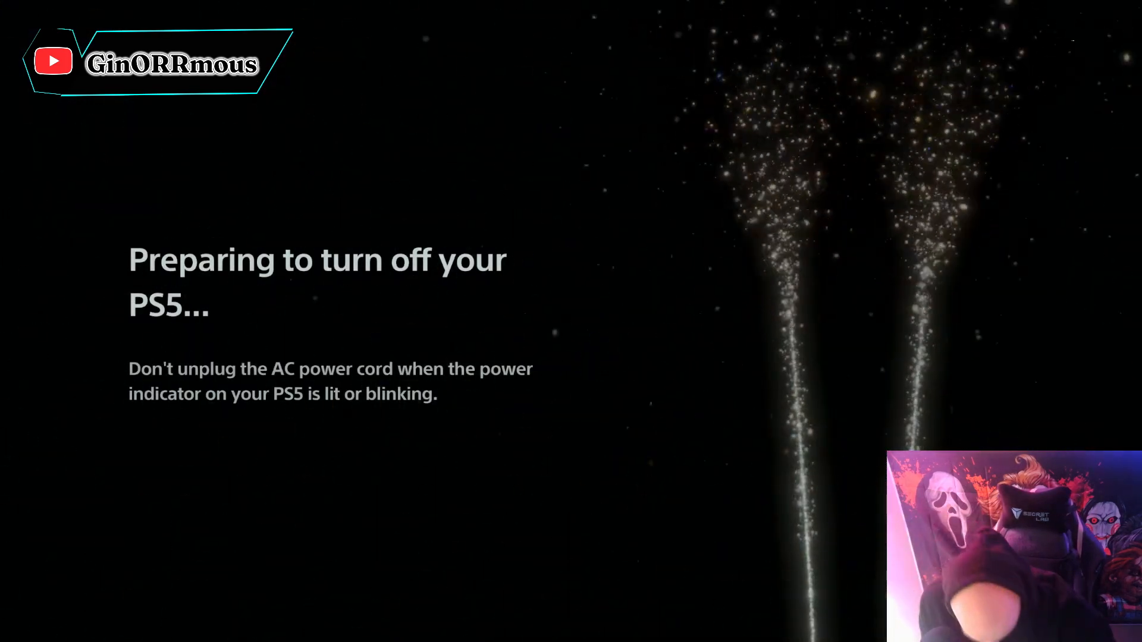